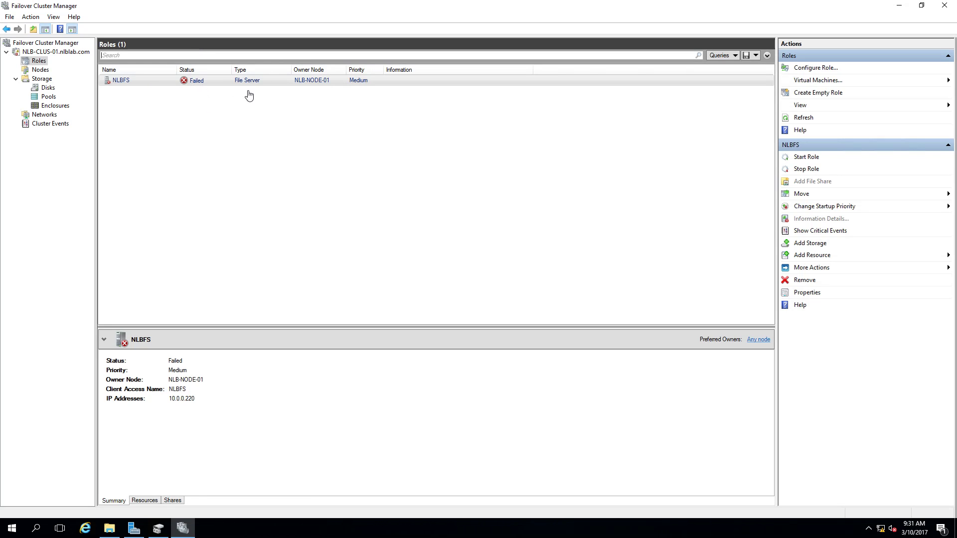
Start configuring the quorum settings of cluster NLB-CLUS-01.nlblab.com and choose to select the quorum witness
click(40, 51)
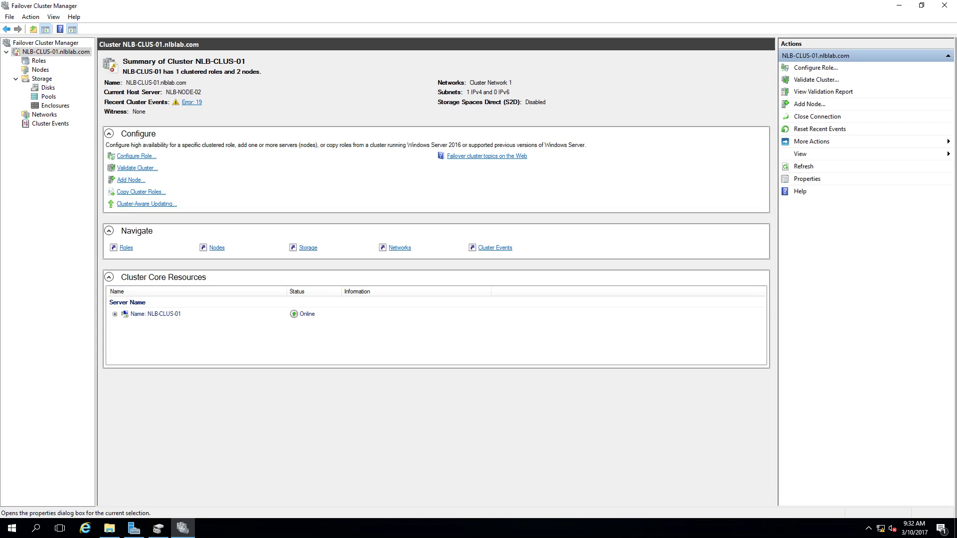
right_click(58, 56)
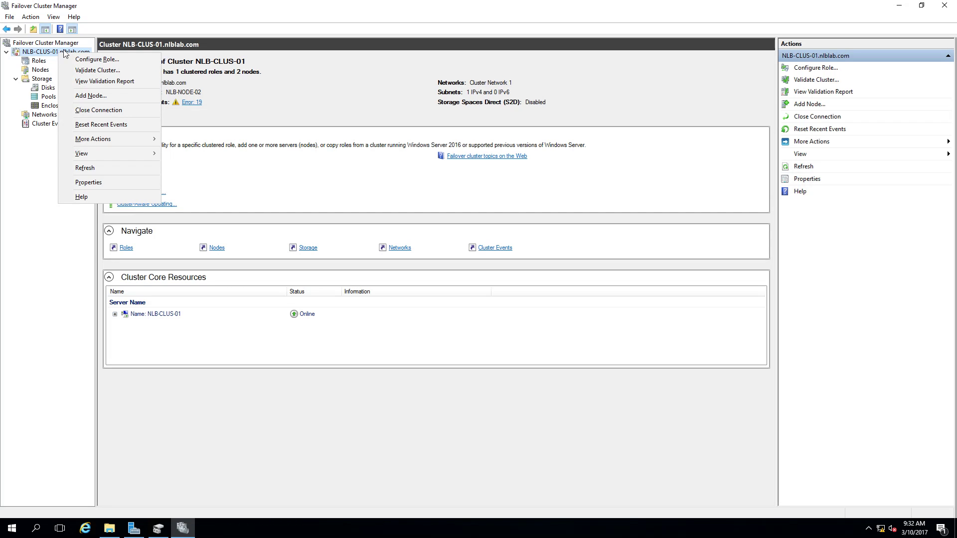
mouse_move(113, 139)
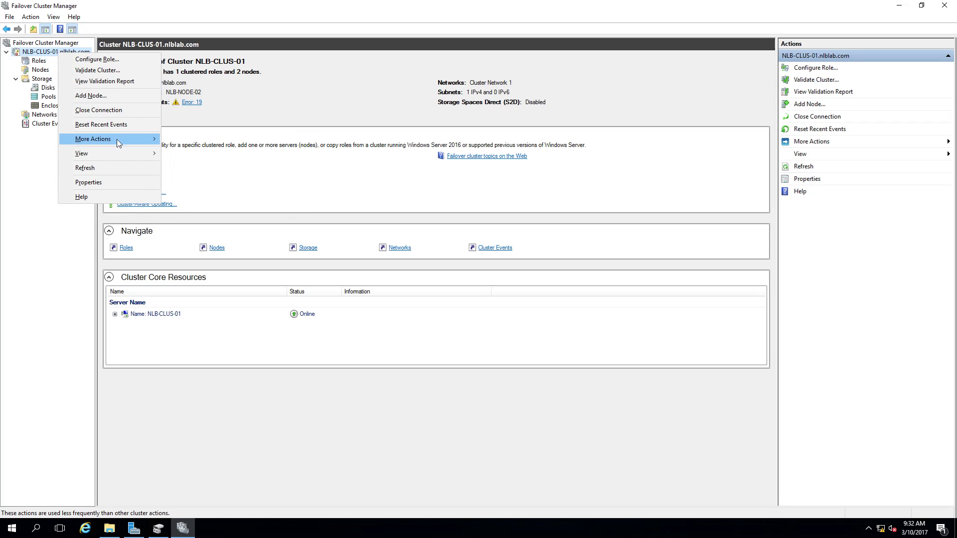
click(812, 145)
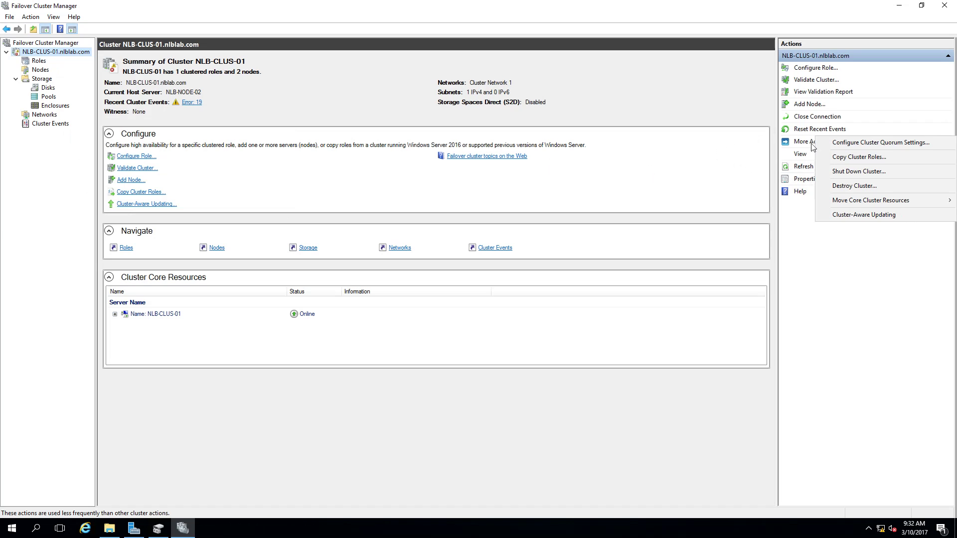
click(841, 143)
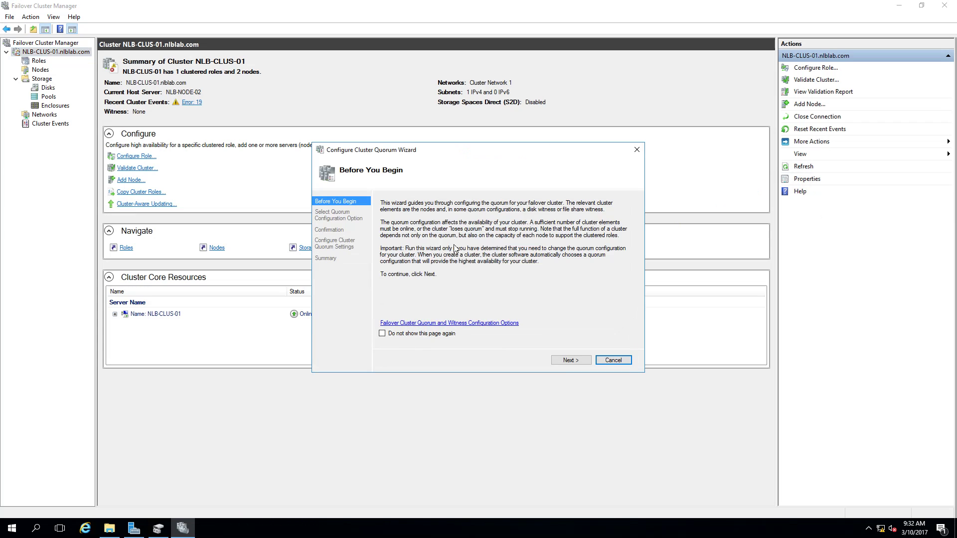
click(568, 361)
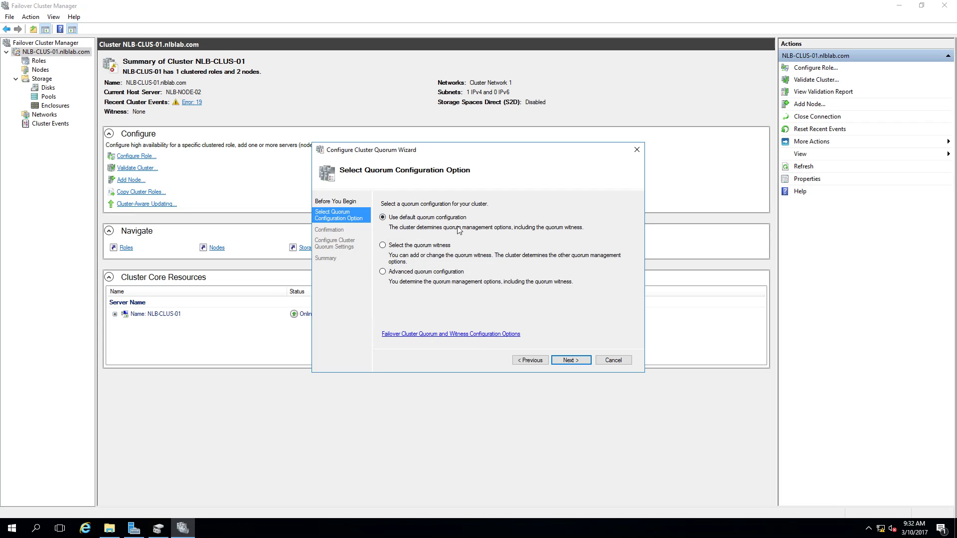
click(404, 246)
click(571, 360)
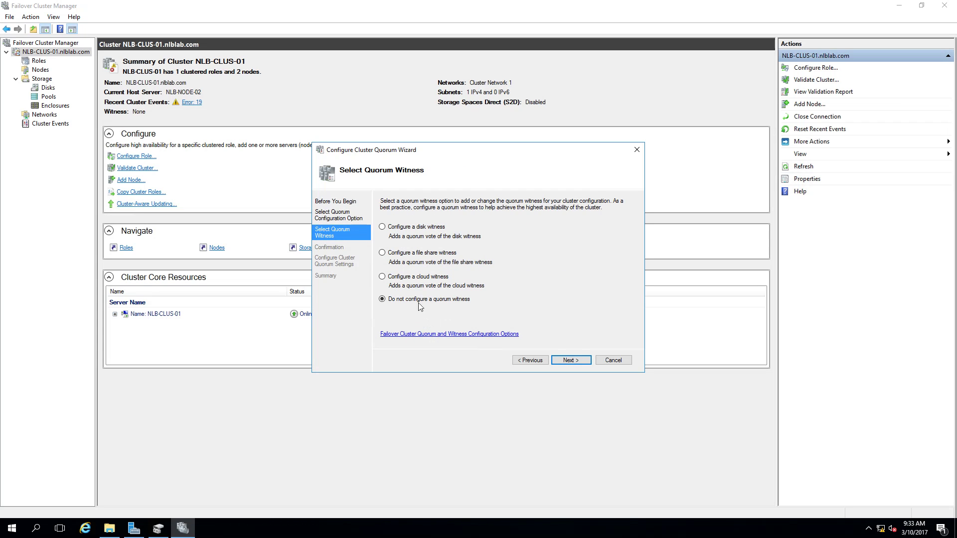
Configure a disk witness on Cluster Disk 1 and complete the quorum configuration
click(395, 230)
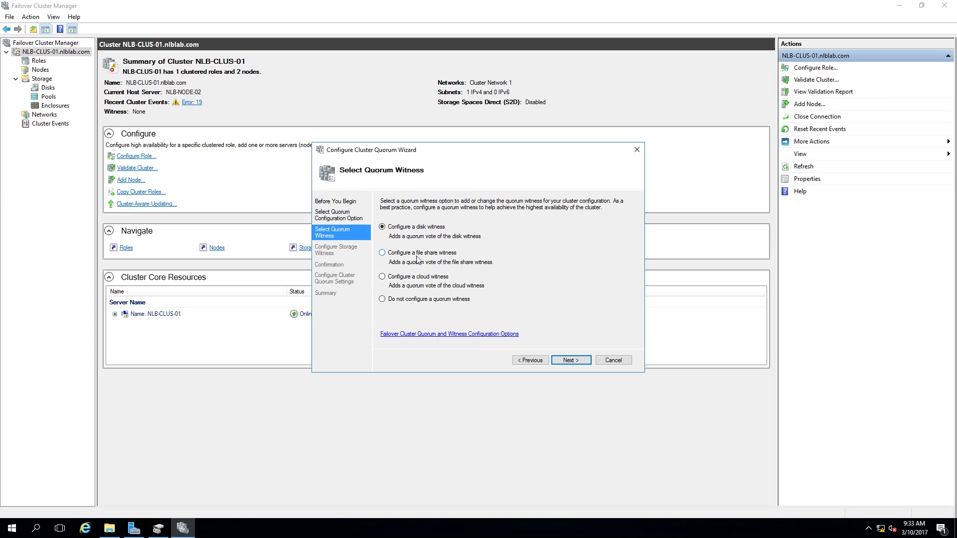
click(571, 360)
click(388, 245)
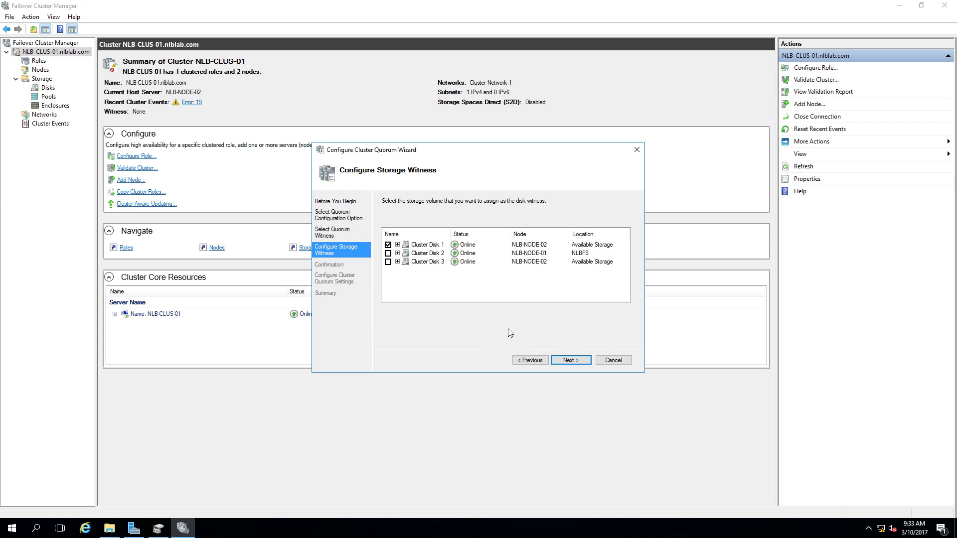
click(572, 365)
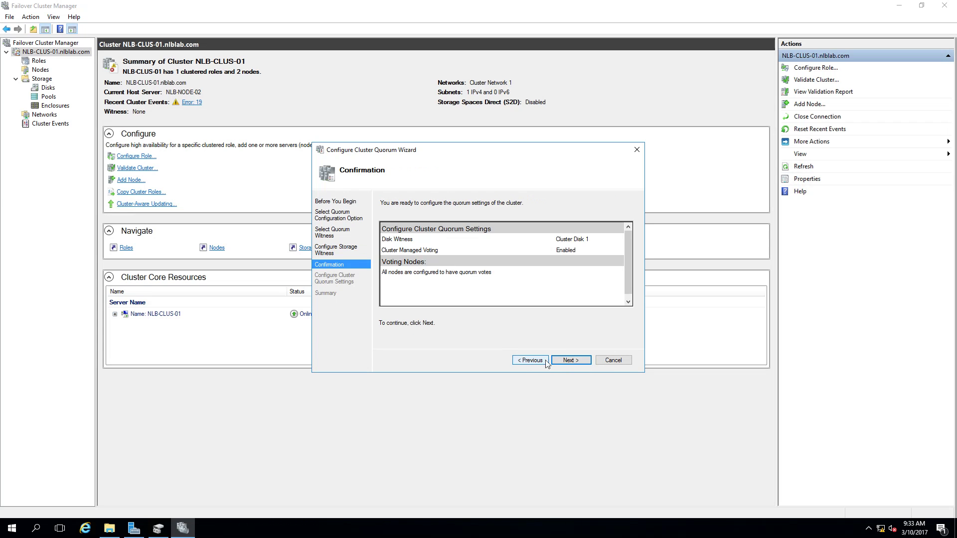
click(570, 362)
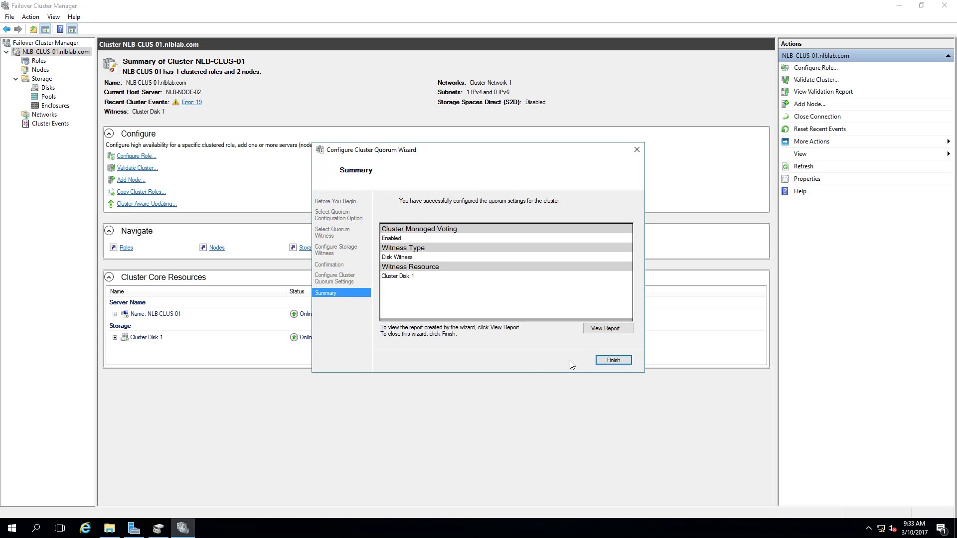
click(609, 362)
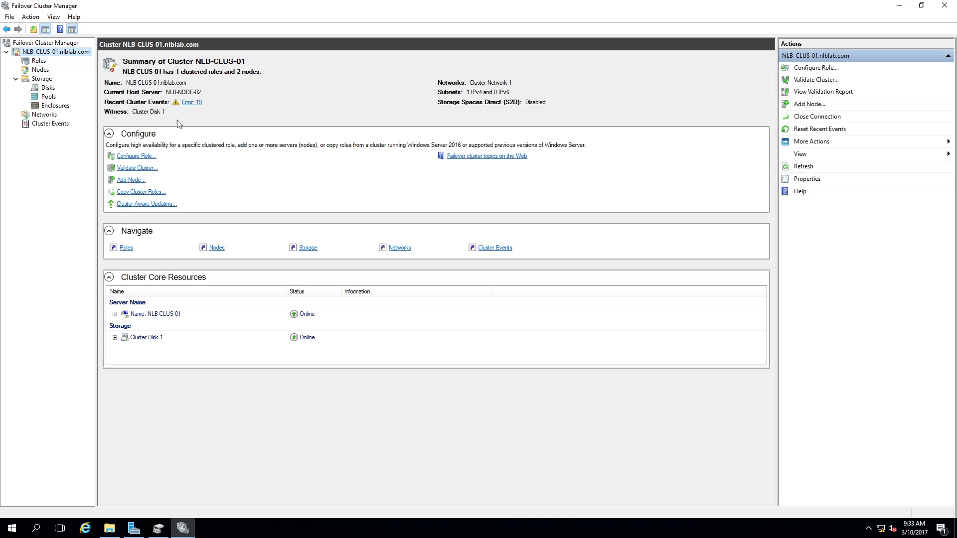
Start the NLBFS file server role of the cluster
click(38, 62)
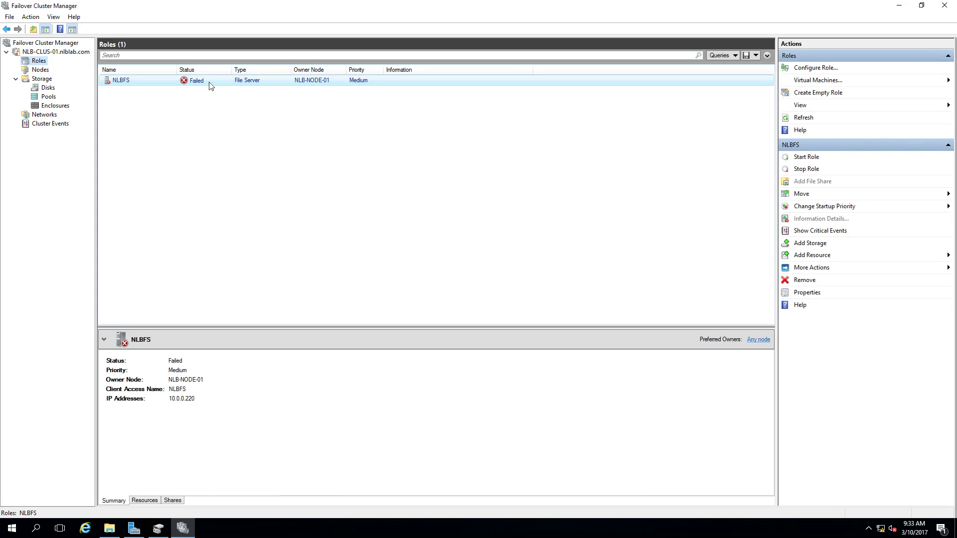
right_click(209, 82)
click(222, 91)
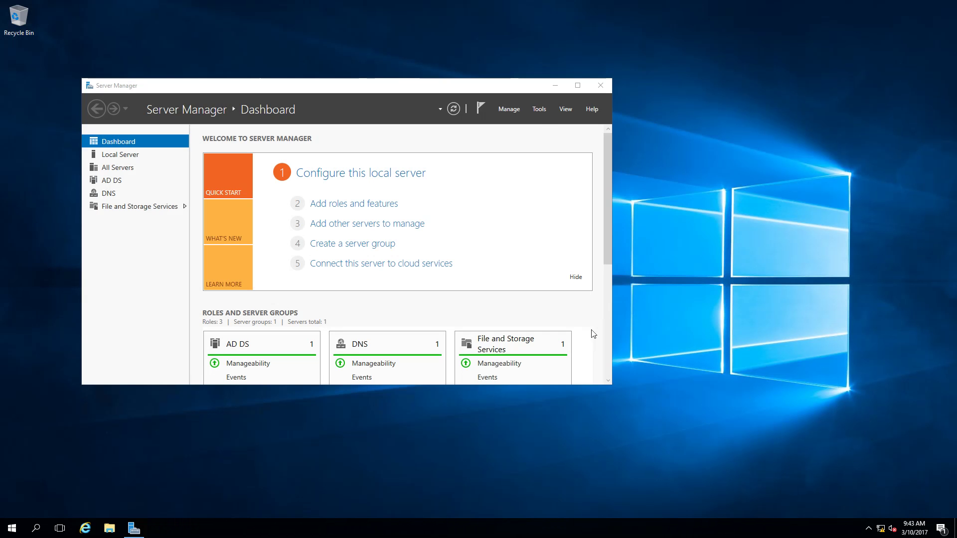
Switch to Active Directory Users and Computers and select NLB-CLUS-01 in the Computers unit under NLB Solutions
click(541, 110)
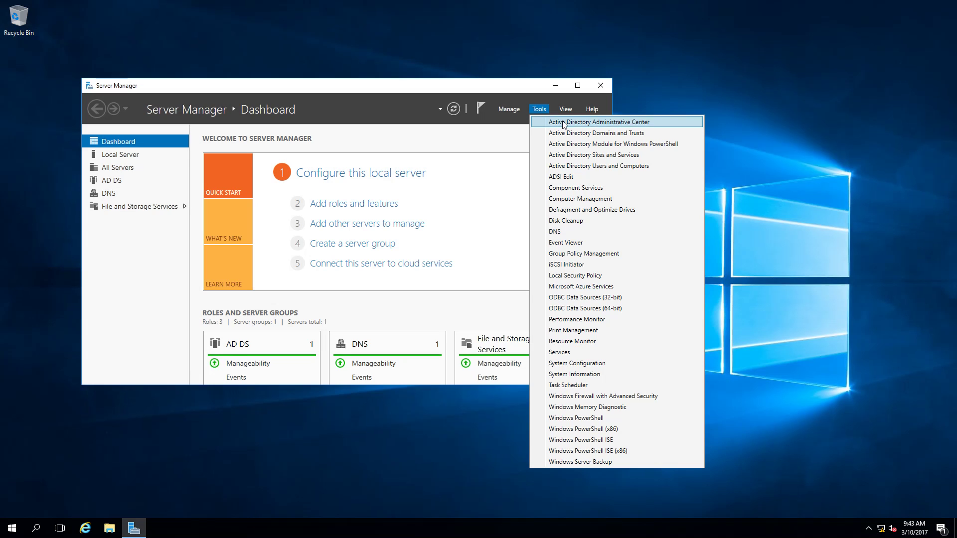
click(589, 167)
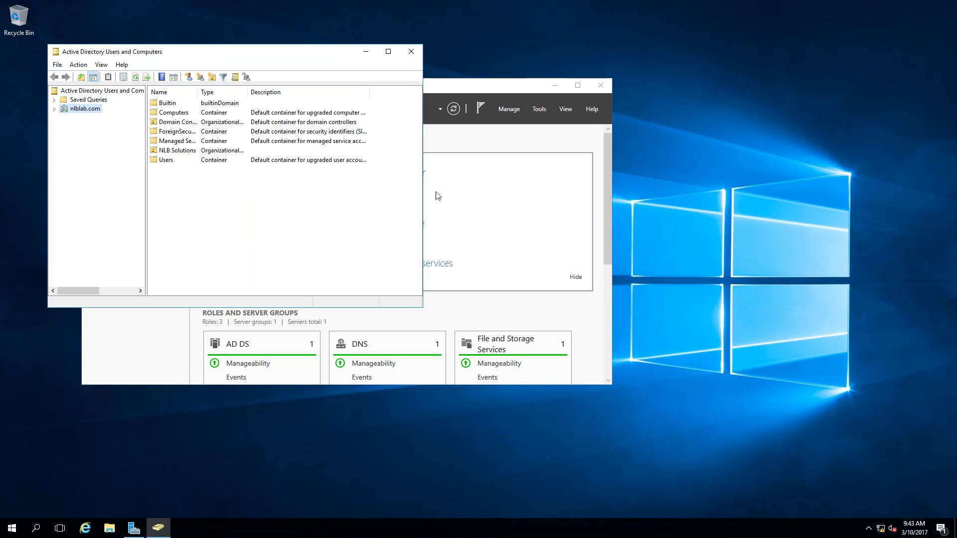
drag(266, 48, 504, 55)
click(293, 116)
click(332, 170)
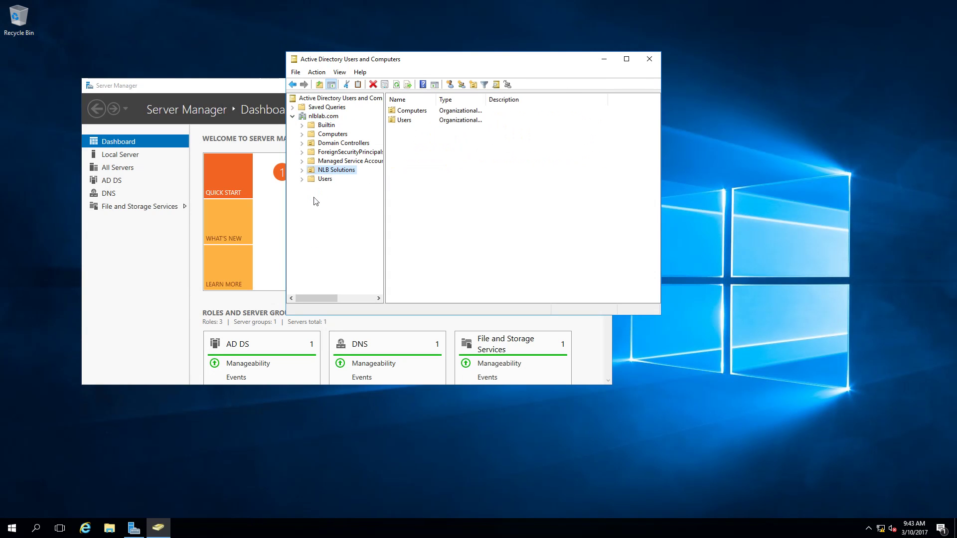
click(302, 170)
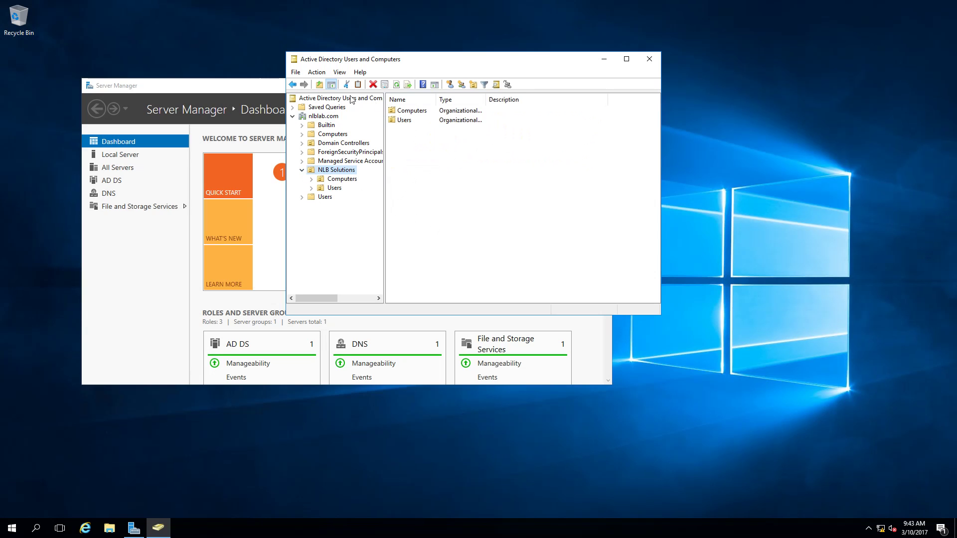
click(342, 180)
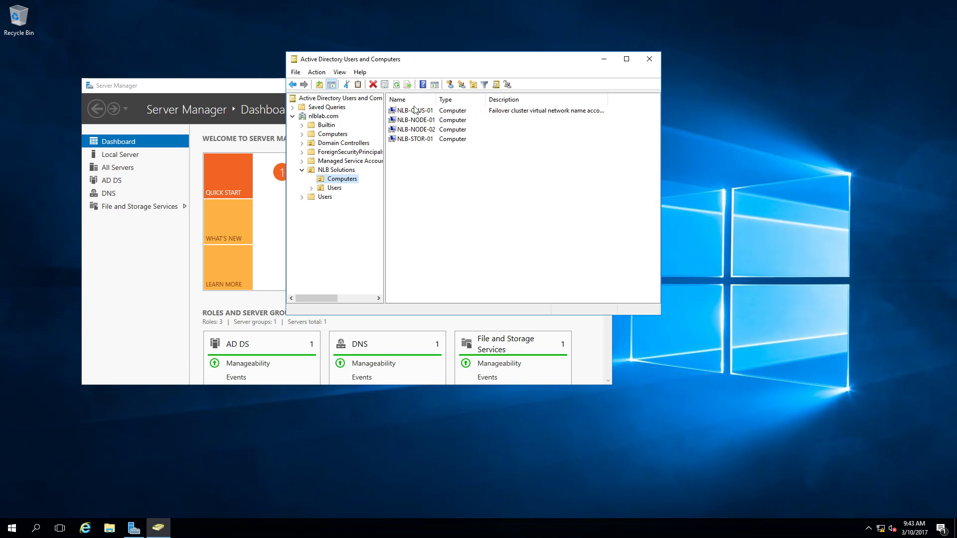
click(416, 111)
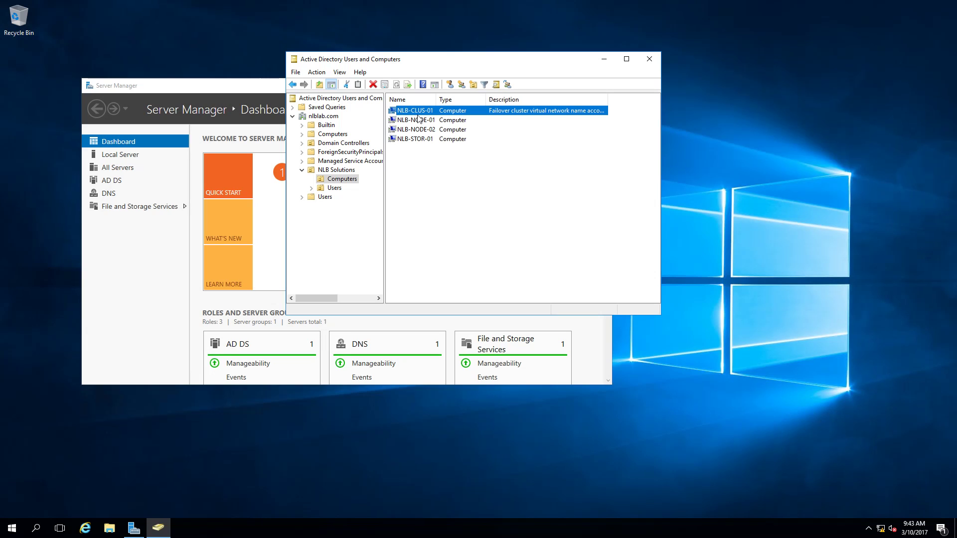
Turn on Advanced Features for the directory view
right_click(345, 178)
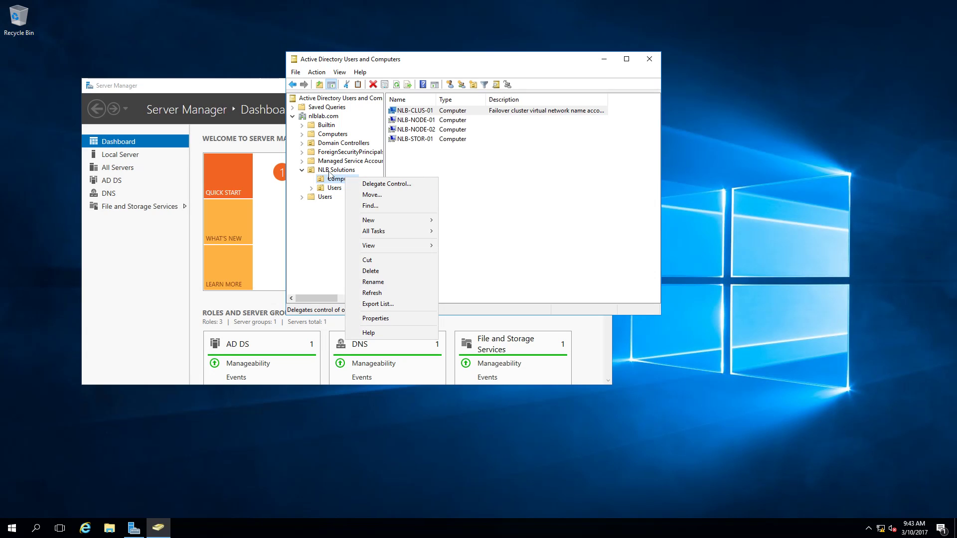
click(339, 72)
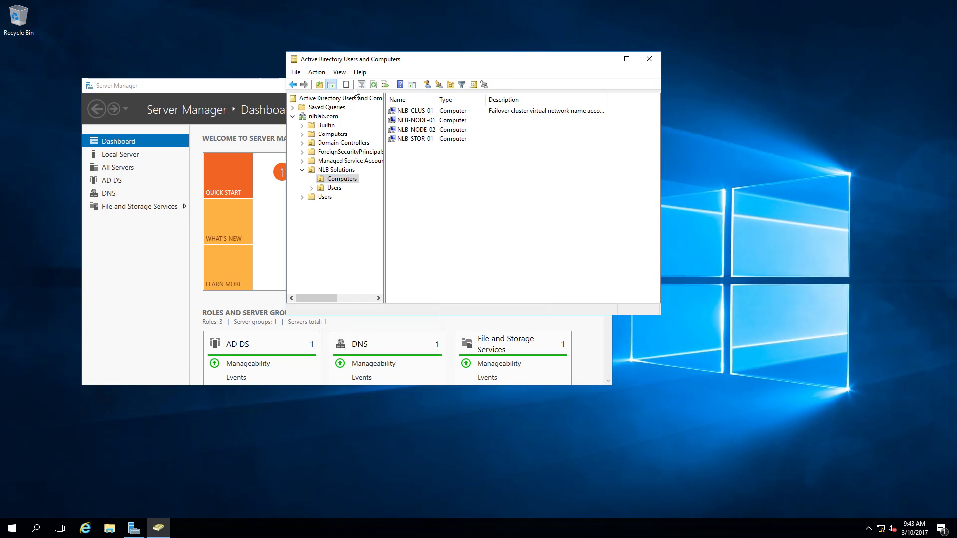
click(339, 73)
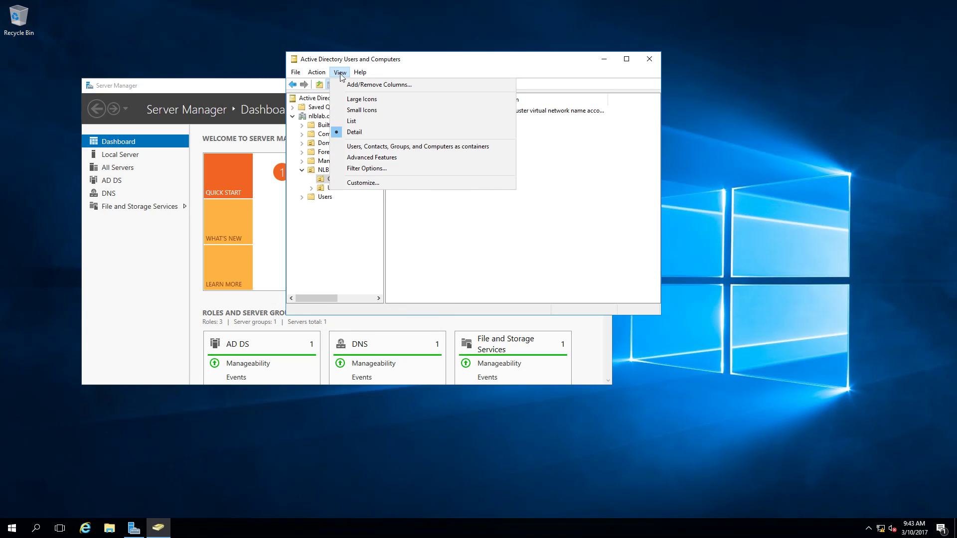
click(372, 157)
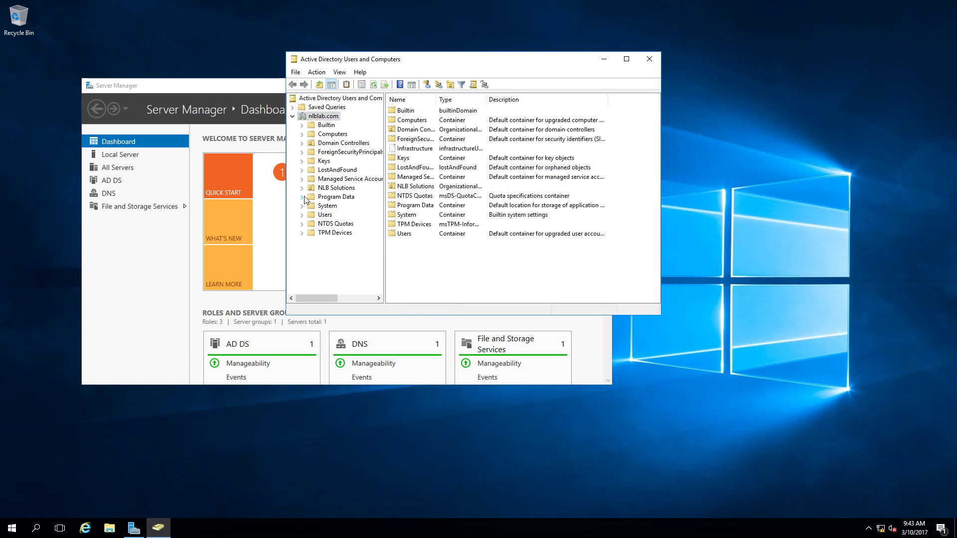
Open the advanced security settings of the Computers organizational unit under NLB Solutions
click(302, 188)
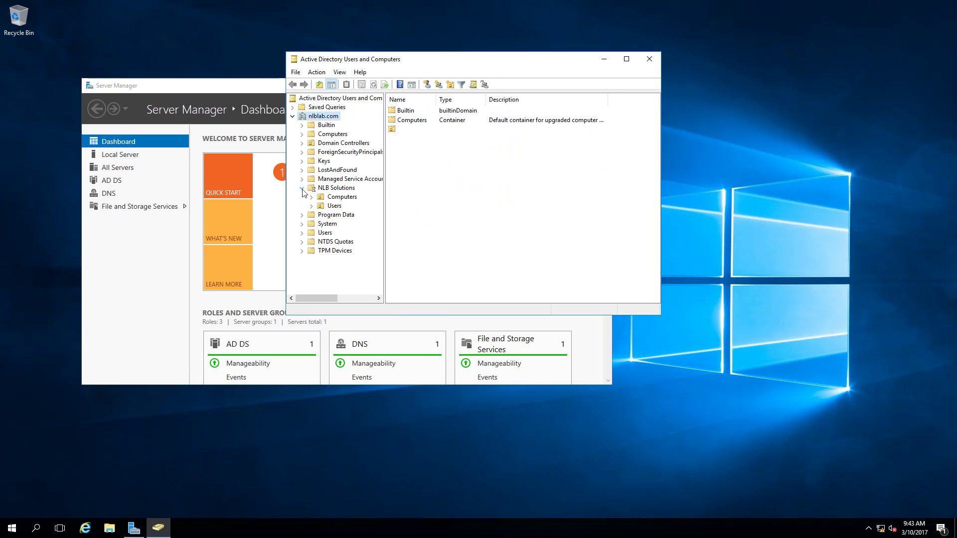
right_click(337, 197)
click(390, 298)
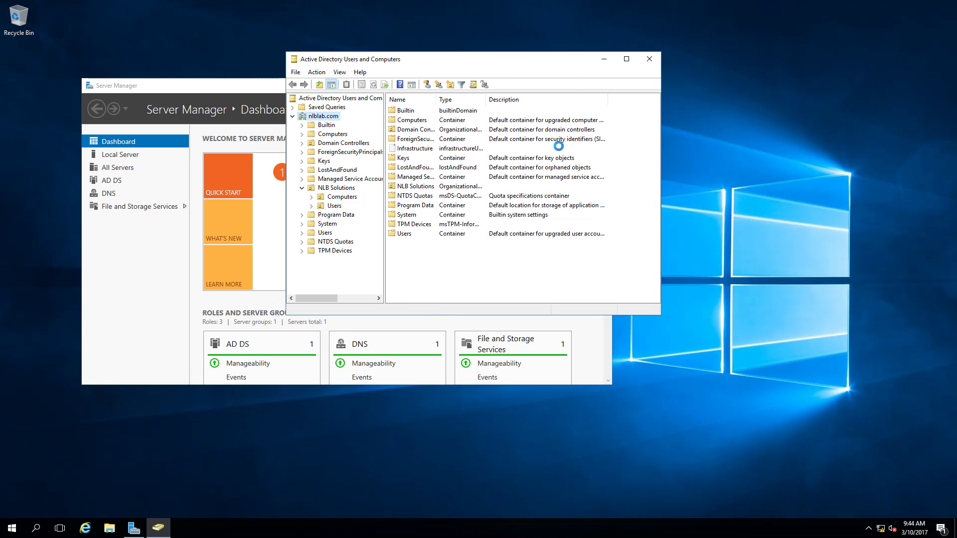
click(474, 95)
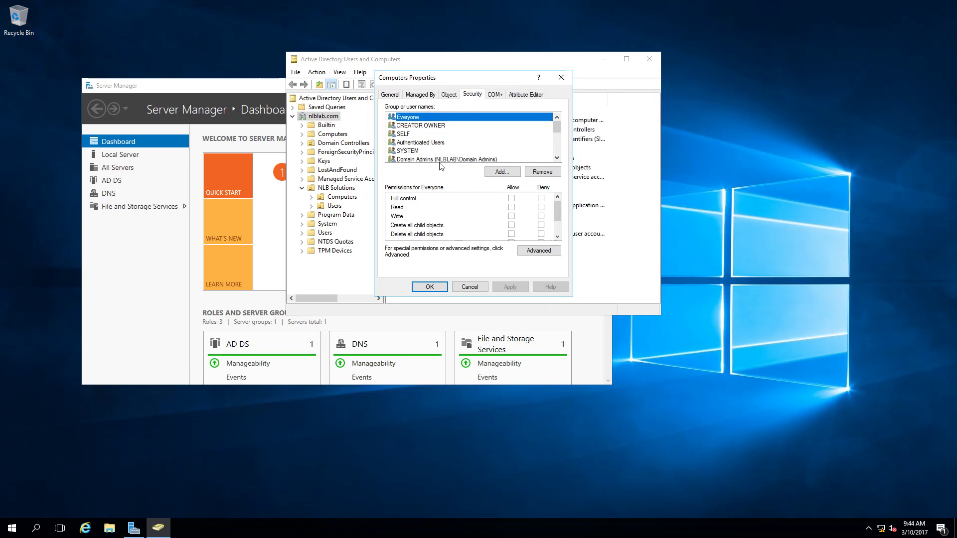
click(537, 252)
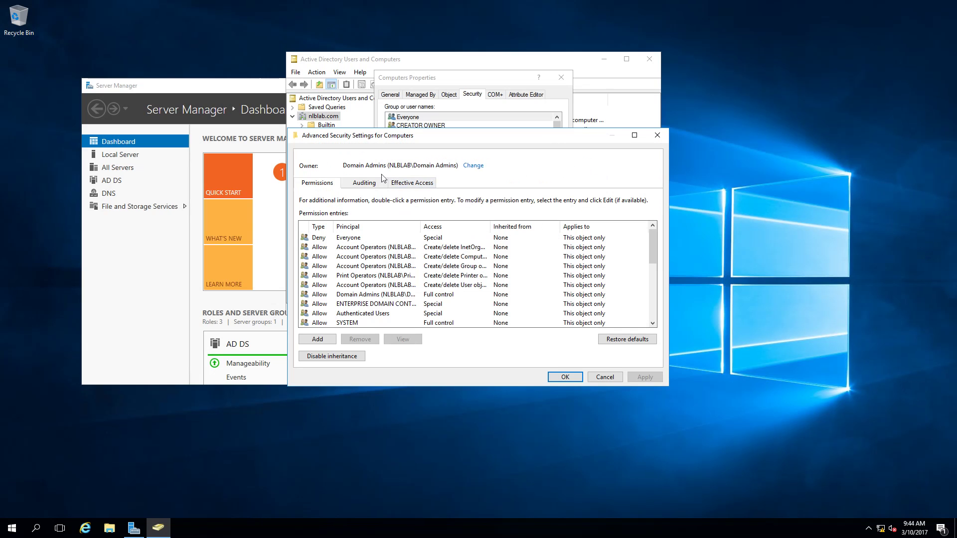
Add a permission entry with NLB-CLUS-01 as its principal, including computers in the searched object types
click(317, 339)
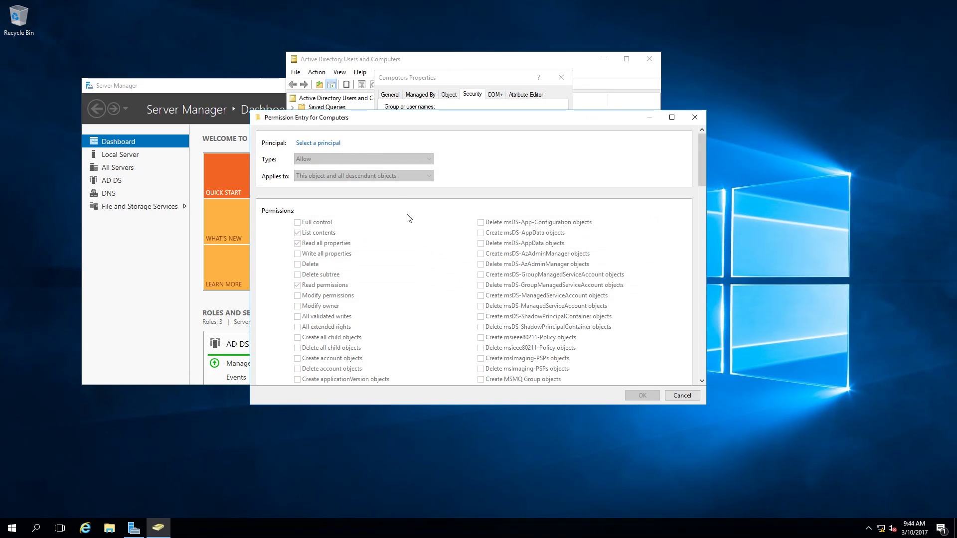
click(326, 143)
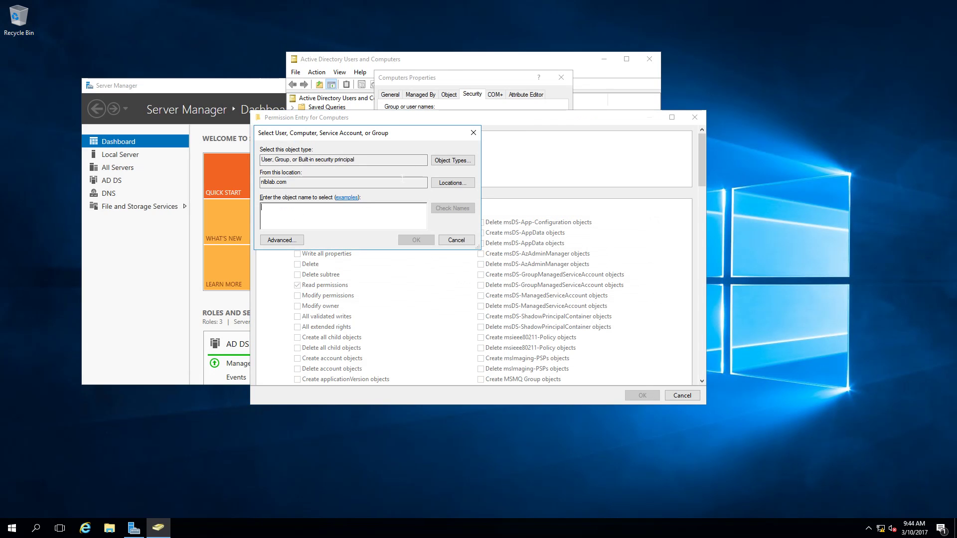
click(449, 161)
click(271, 209)
key(Return)
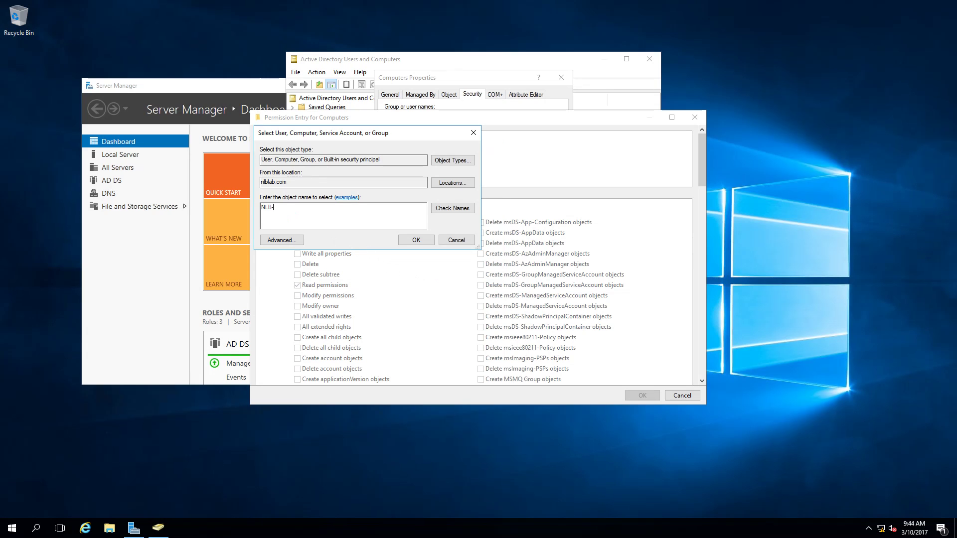
text(NLB-CL)
key(Return)
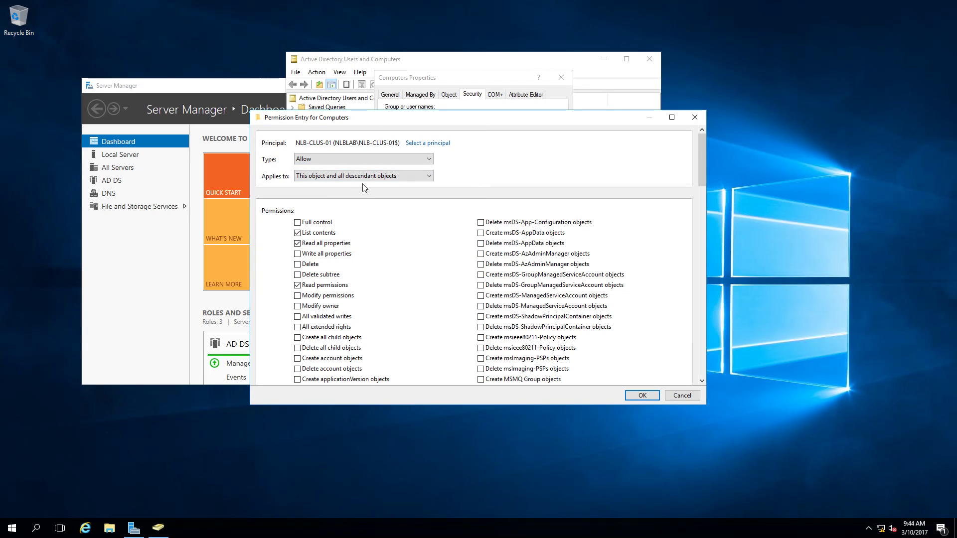
Allow NLB-CLUS-01 to create all child objects, and accept the permission entry and the advanced security settings
click(426, 175)
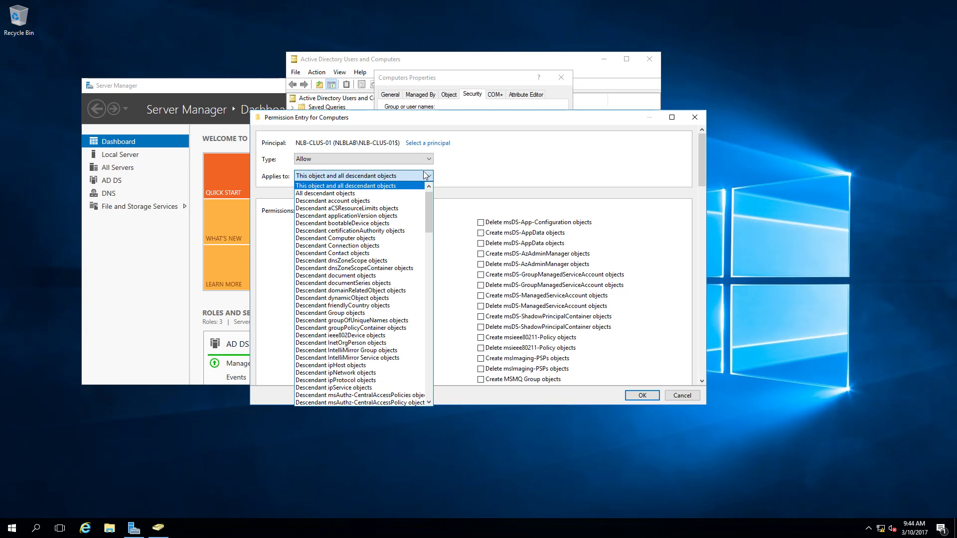
click(426, 175)
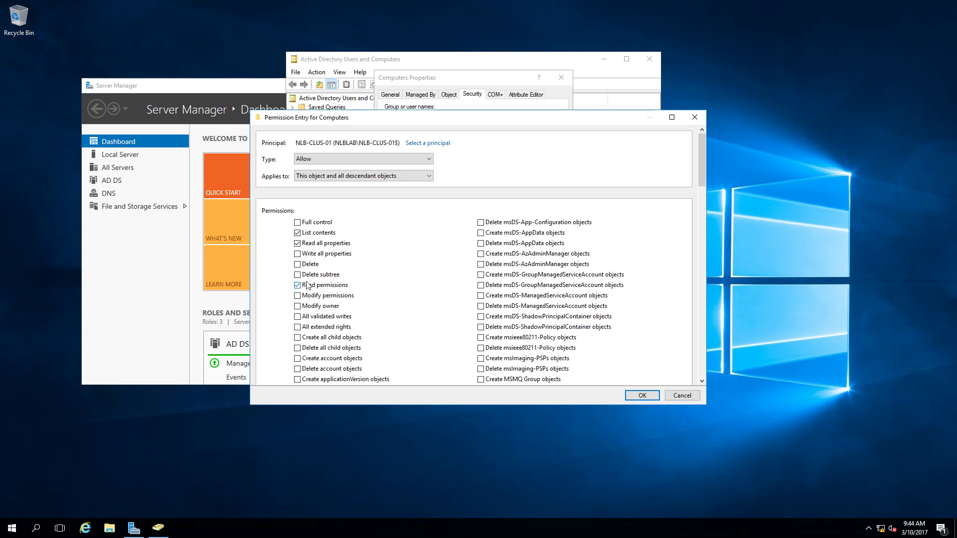
click(297, 338)
click(636, 396)
click(563, 379)
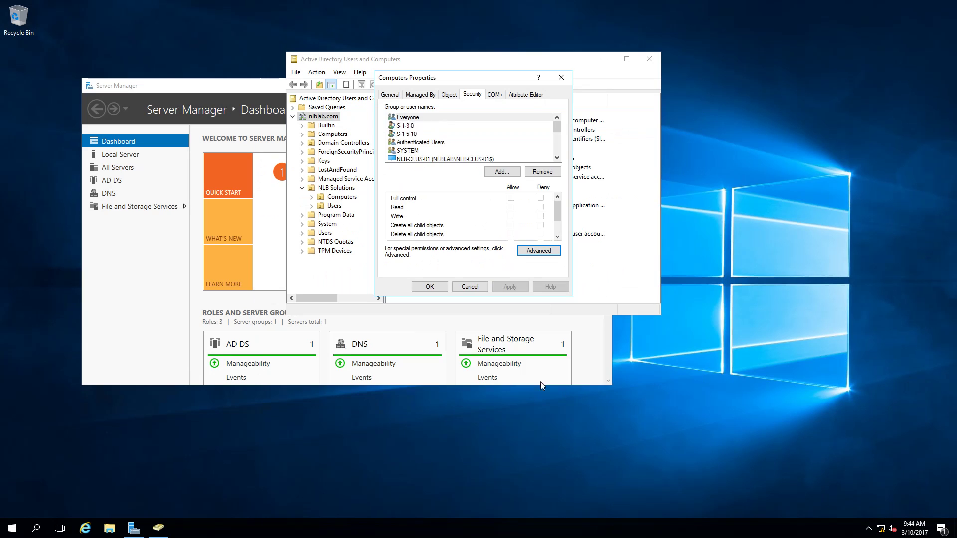
Accept the Computers unit's properties and list the computer accounts in the Computers organizational unit under NLB Solutions, selecting NLB-CLUS-01
click(430, 287)
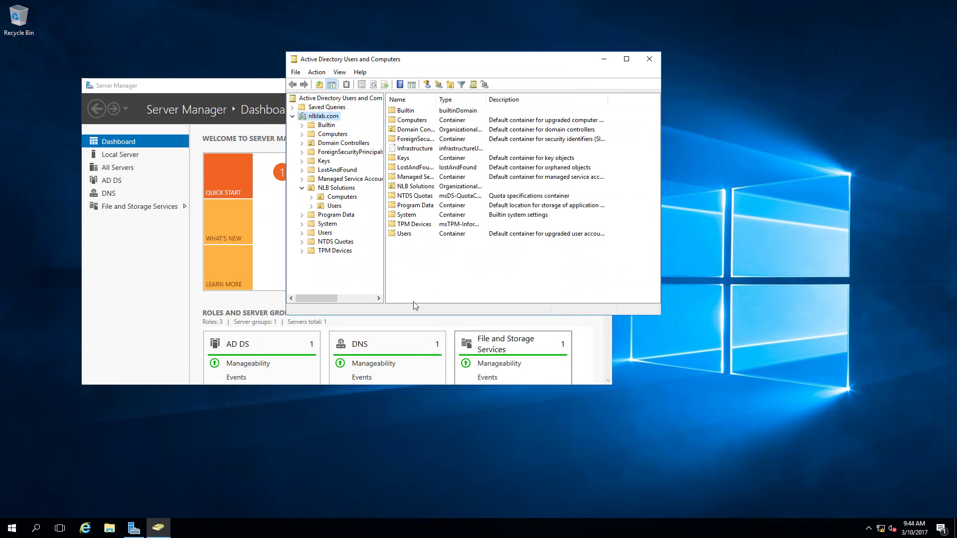
click(337, 198)
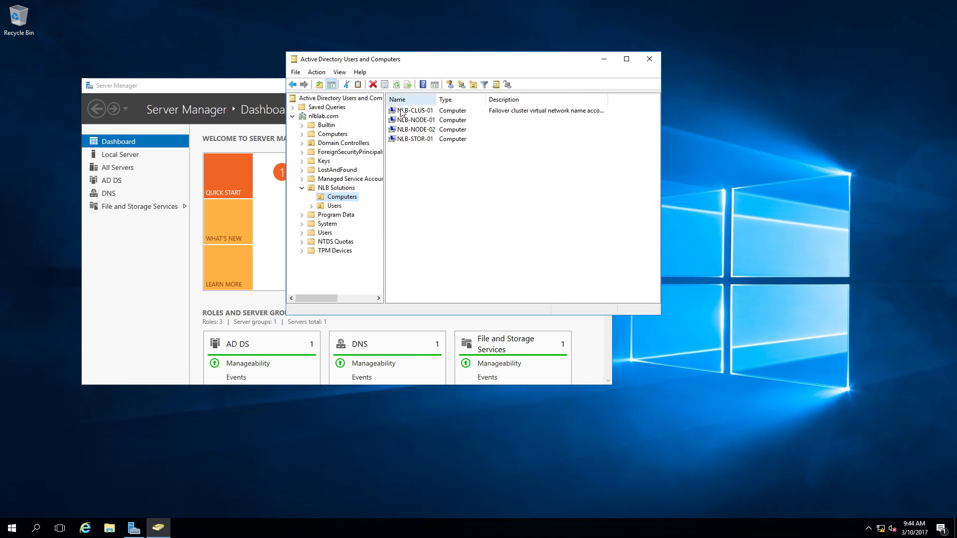
drag(440, 67, 364, 80)
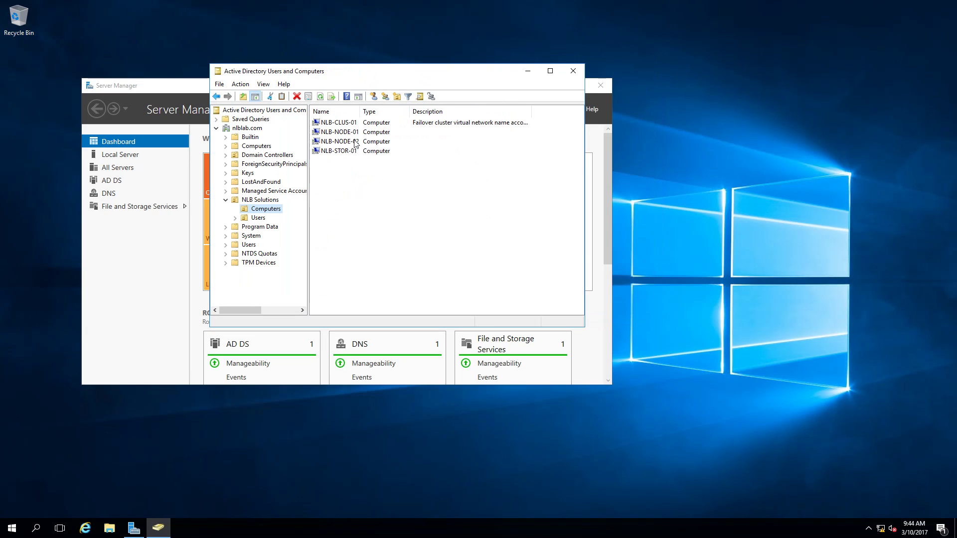
click(343, 124)
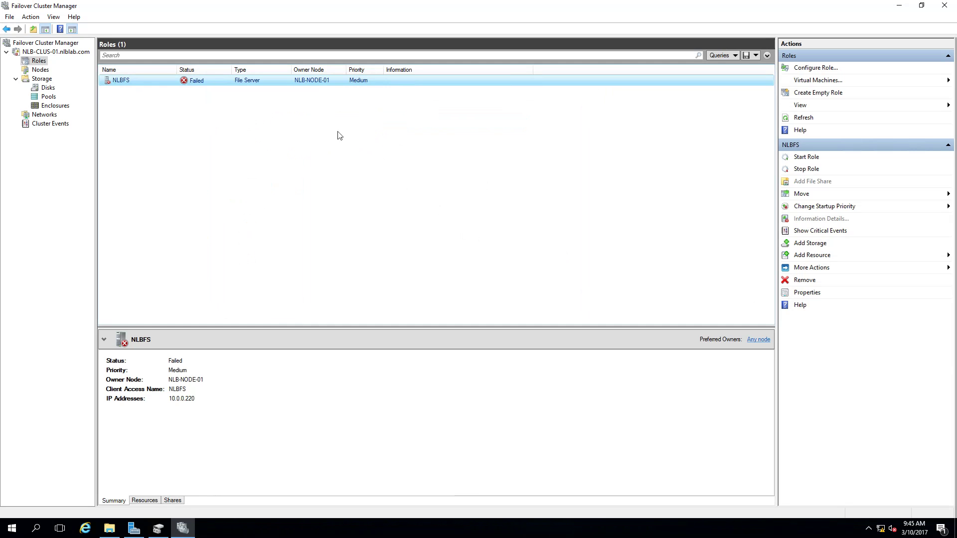
Start the NLBFS role in Failover Cluster Manager, and refresh the Computers organizational unit in Active Directory Users and Computers
right_click(243, 84)
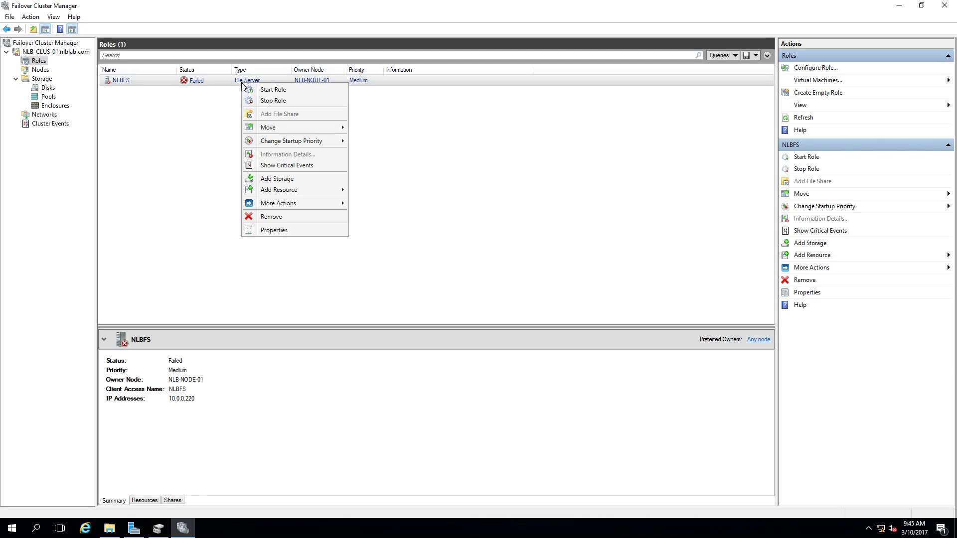
click(272, 90)
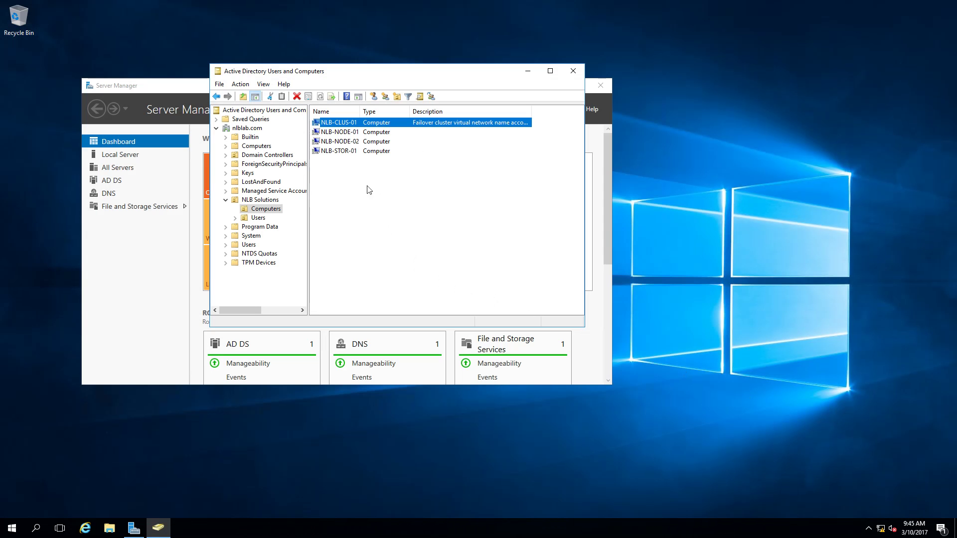
right_click(358, 177)
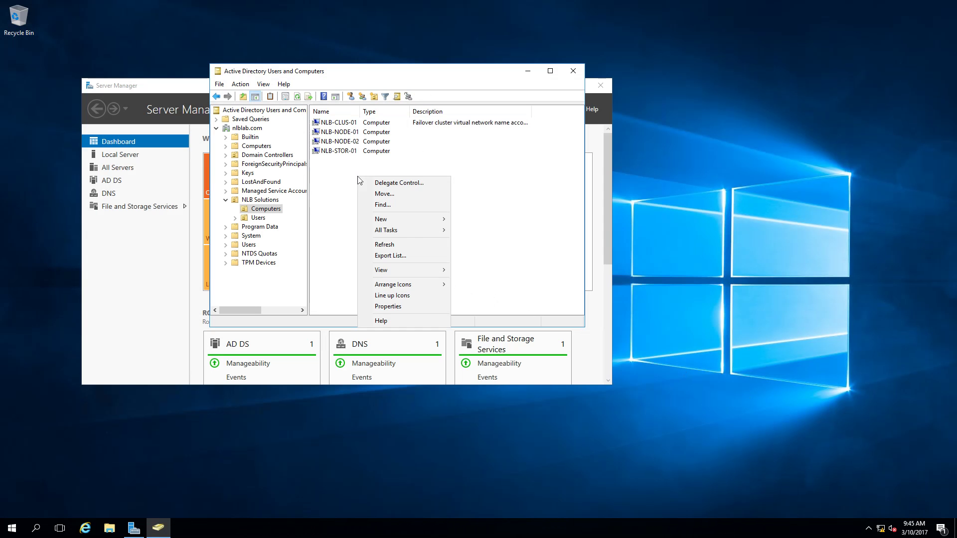
click(387, 245)
click(339, 133)
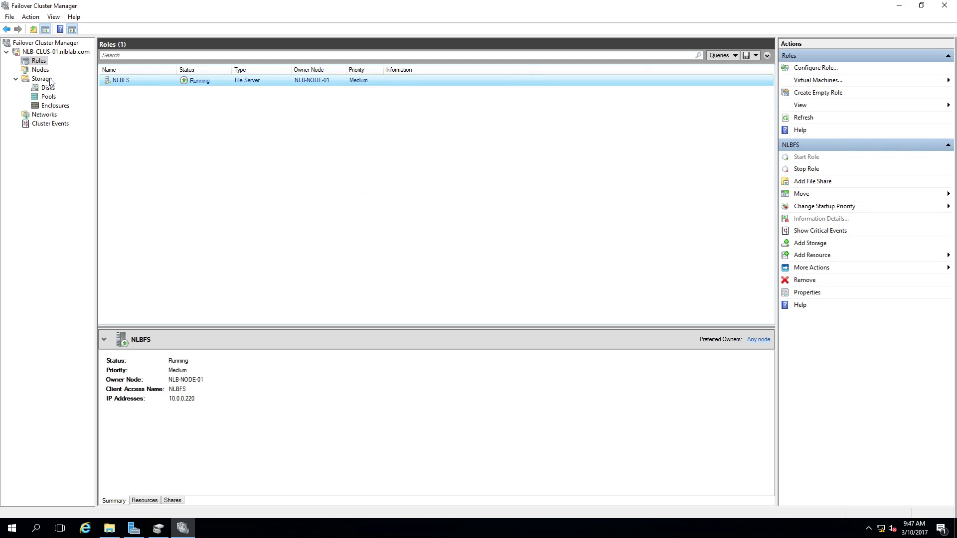
In Failover Cluster Manager, begin adding a file share to the NLBFS role with the SMB Share - Quick profile on volume F:
right_click(45, 52)
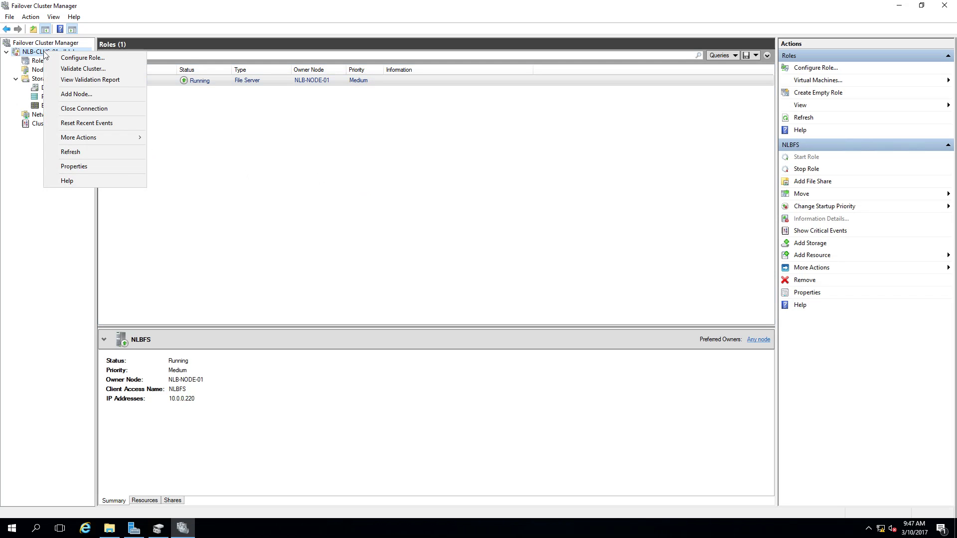
mouse_move(101, 139)
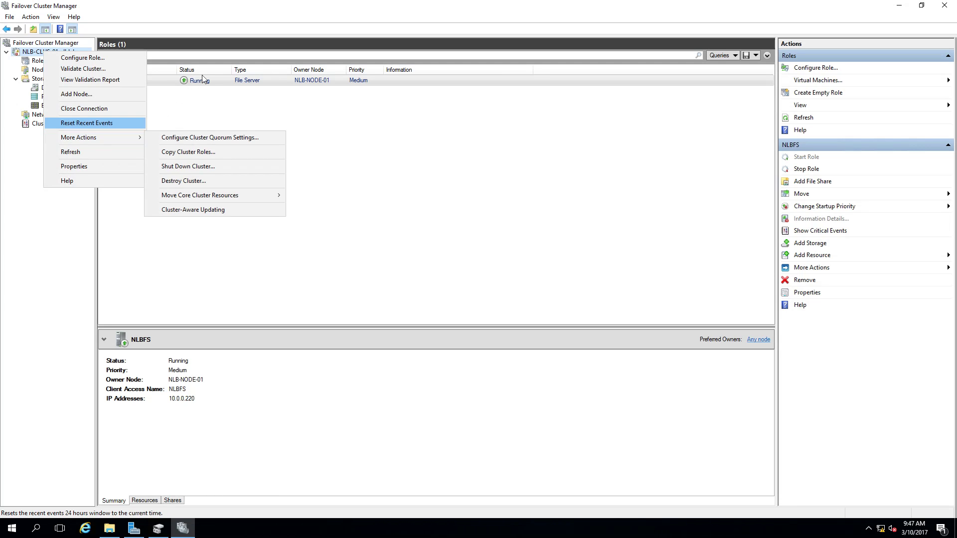
right_click(174, 81)
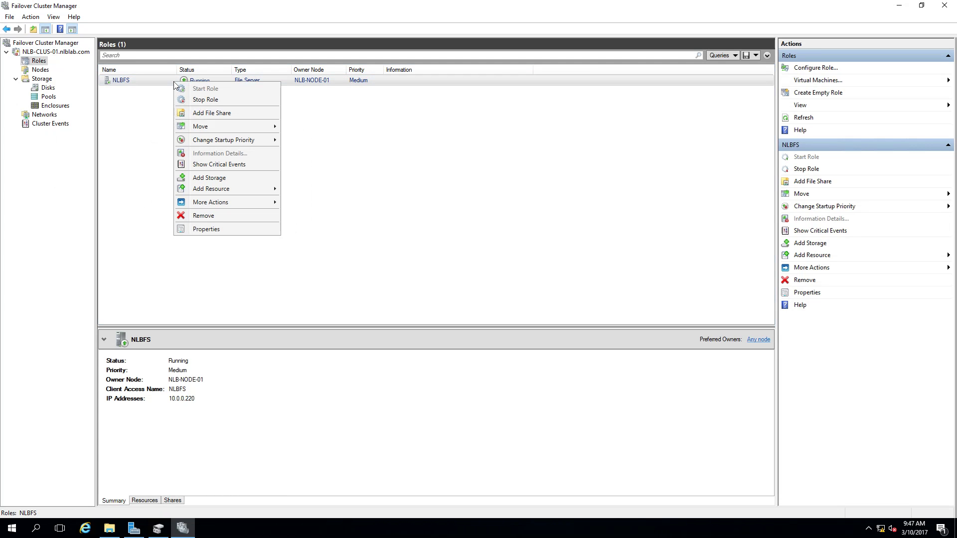
click(216, 114)
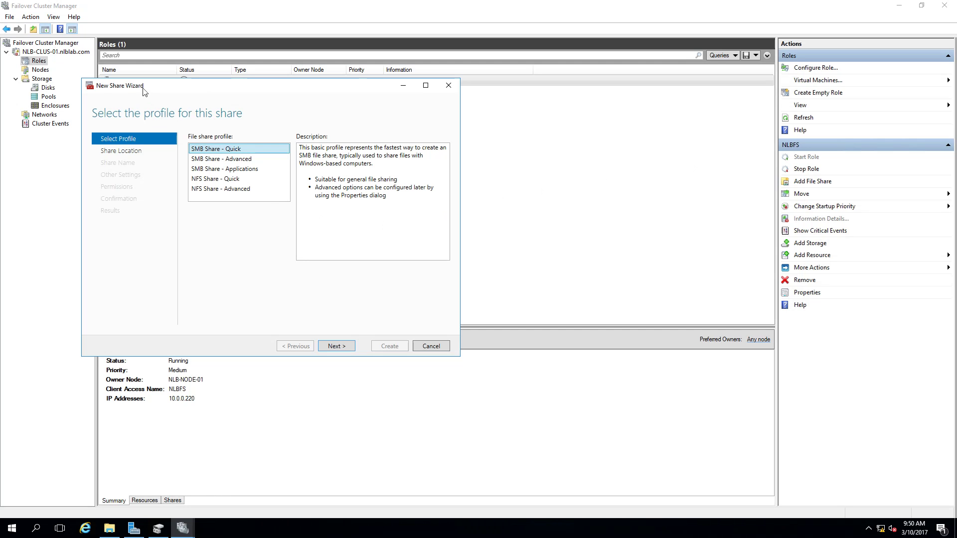
drag(175, 89, 247, 100)
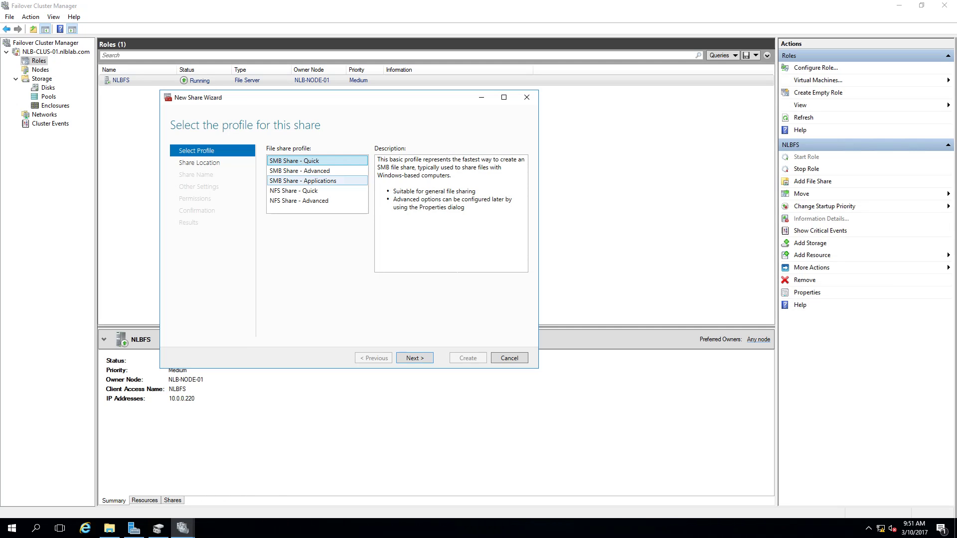
click(413, 358)
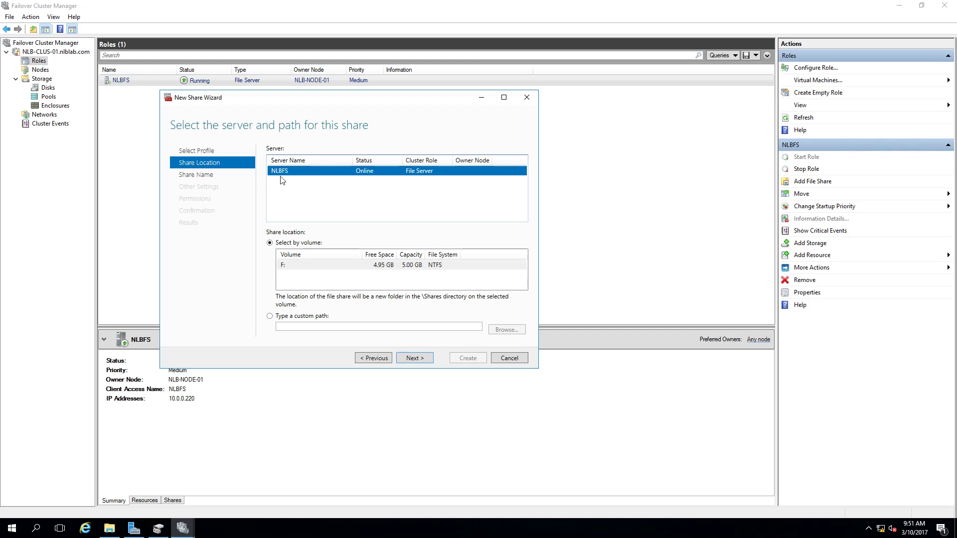
click(427, 358)
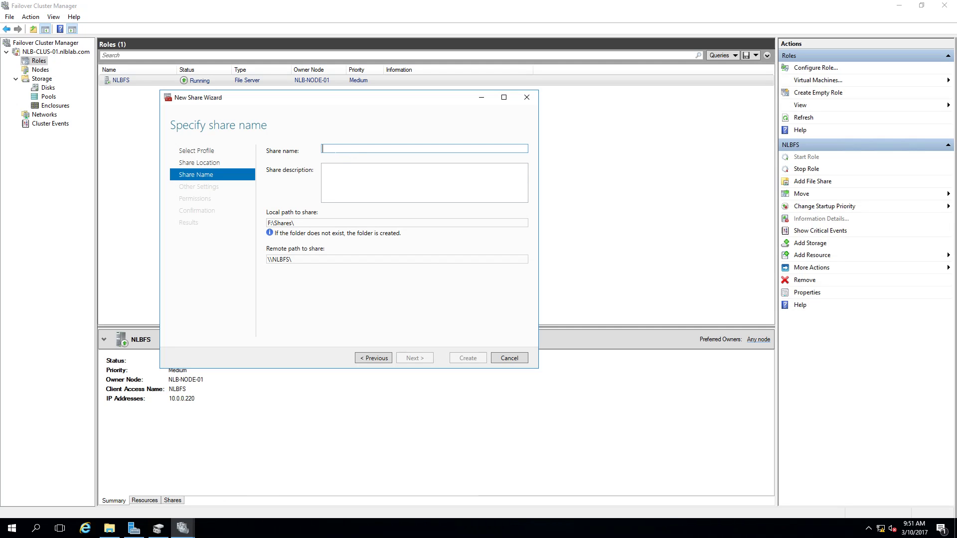
Name the share Marketing, keep the default share settings and permissions, and create it
text(Marketing)
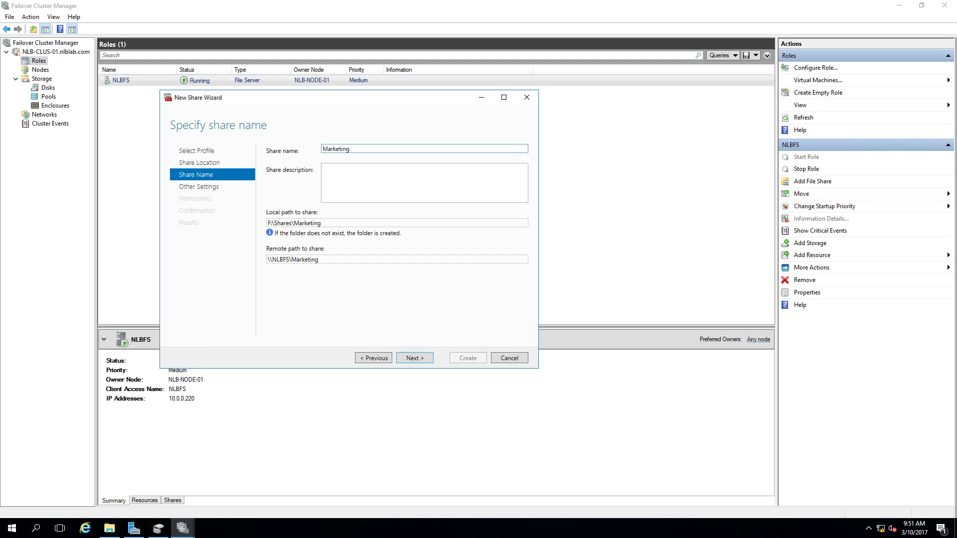
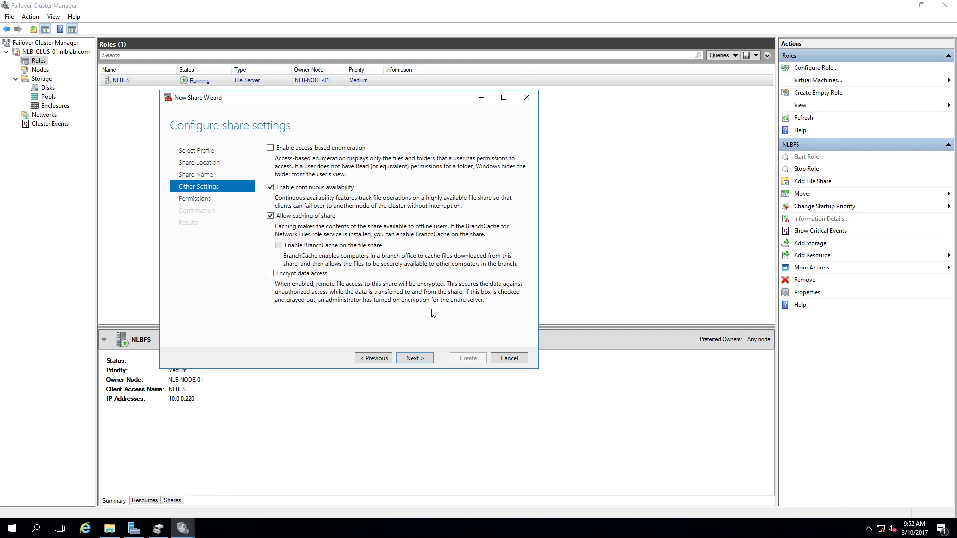
click(419, 358)
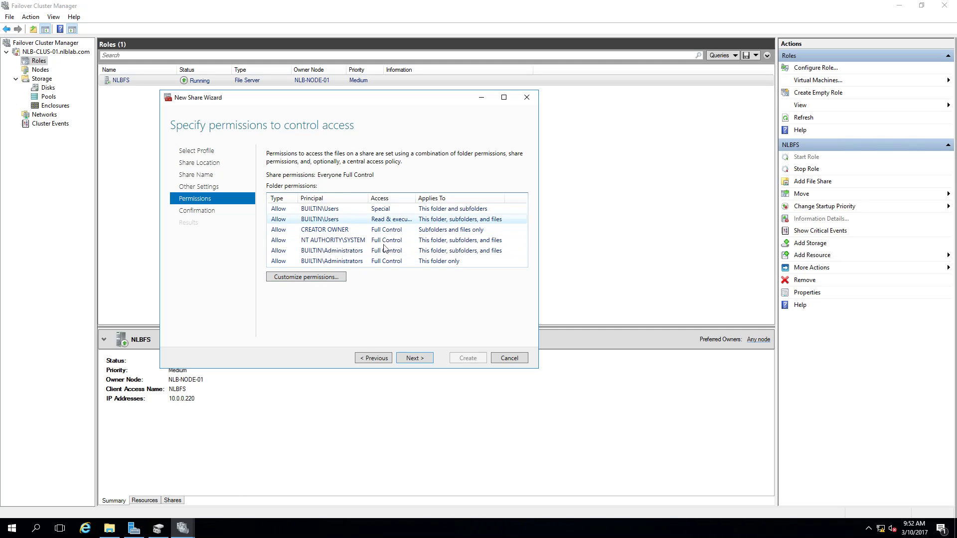
click(413, 359)
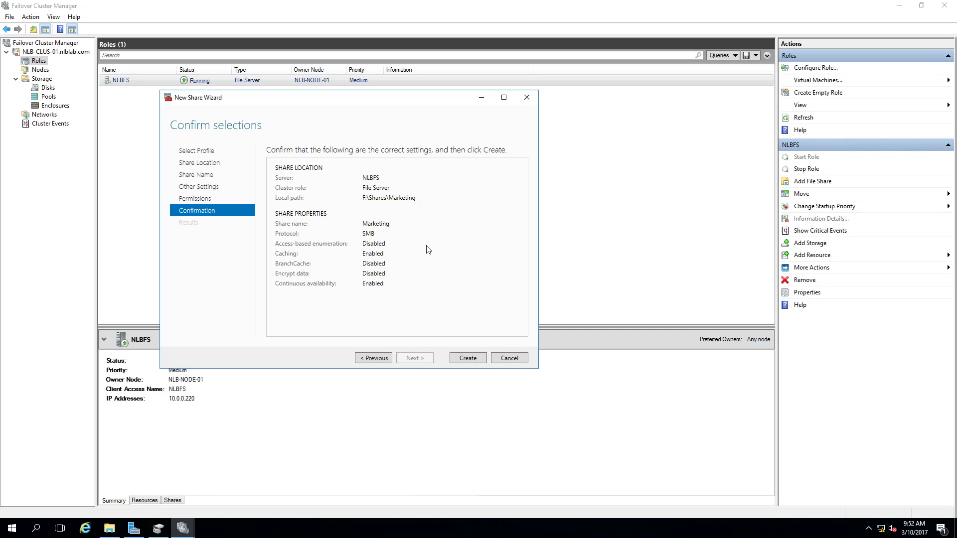
click(468, 358)
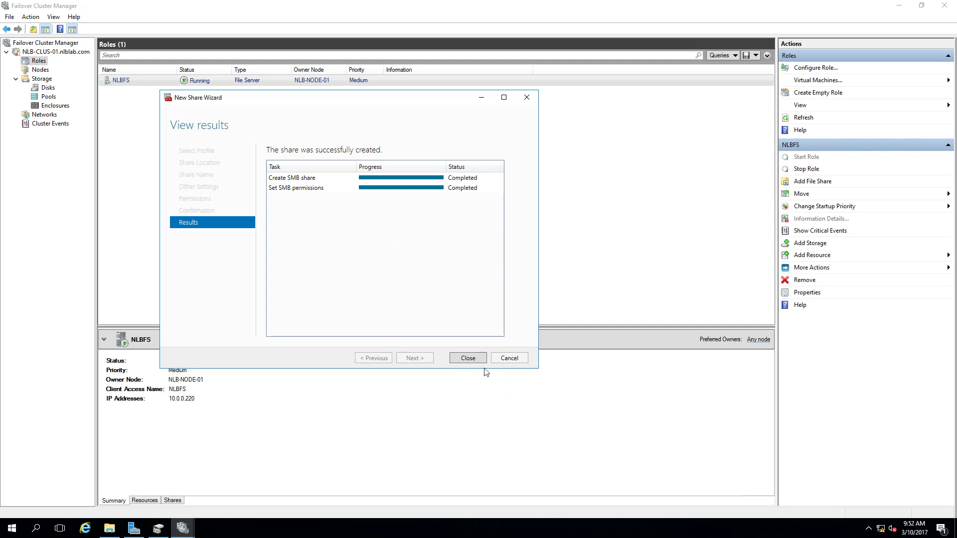
click(468, 358)
Inspect the Marketing folder within Shares on the Data2 (F:) drive in File Explorer
click(109, 528)
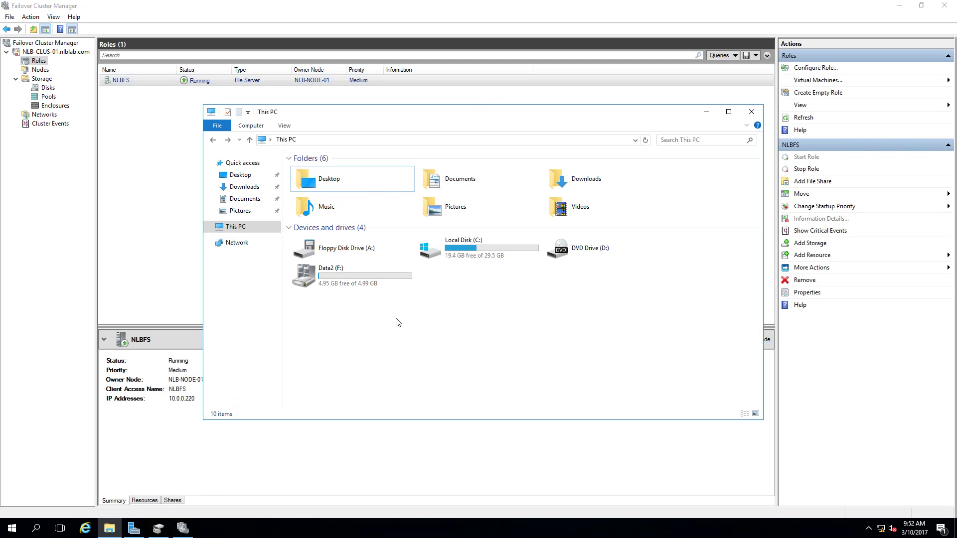
click(354, 283)
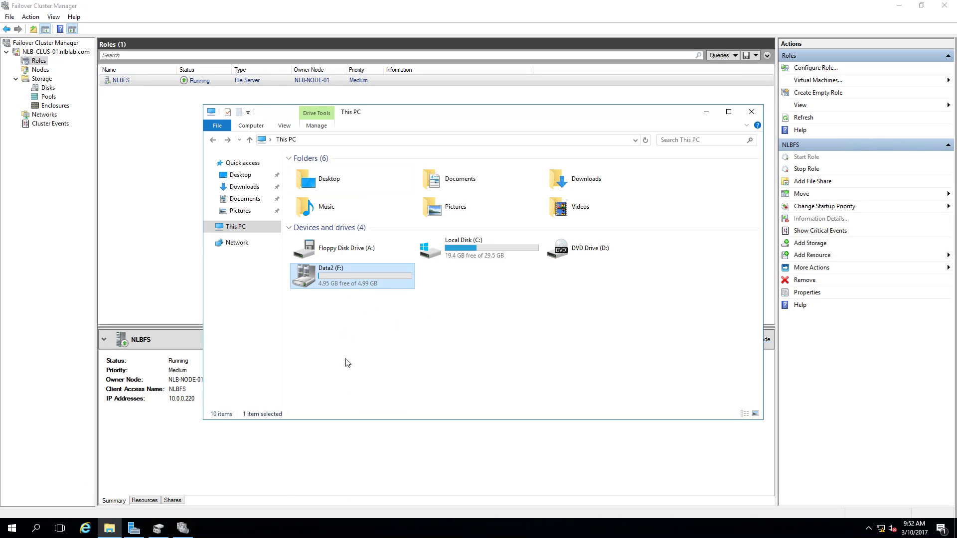
double_click(344, 277)
click(314, 171)
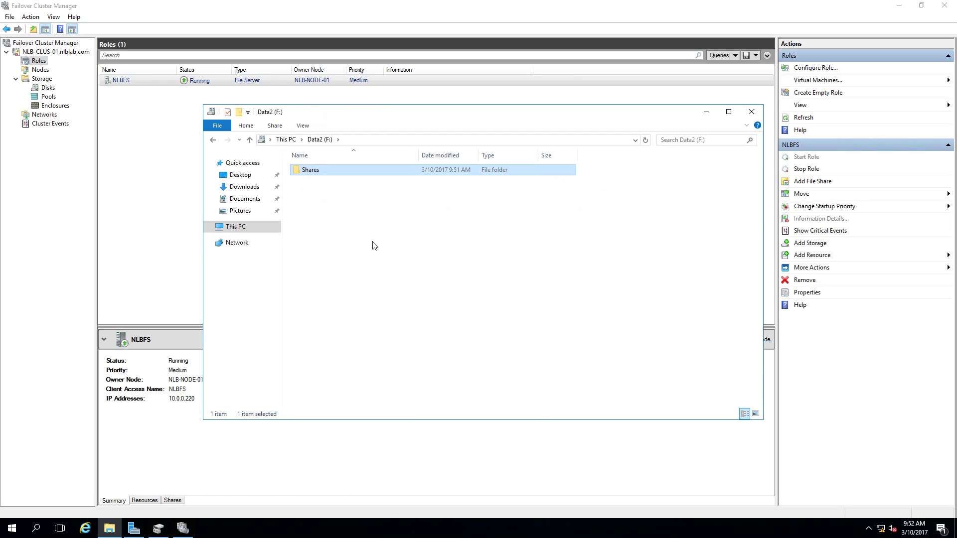
double_click(311, 171)
double_click(323, 170)
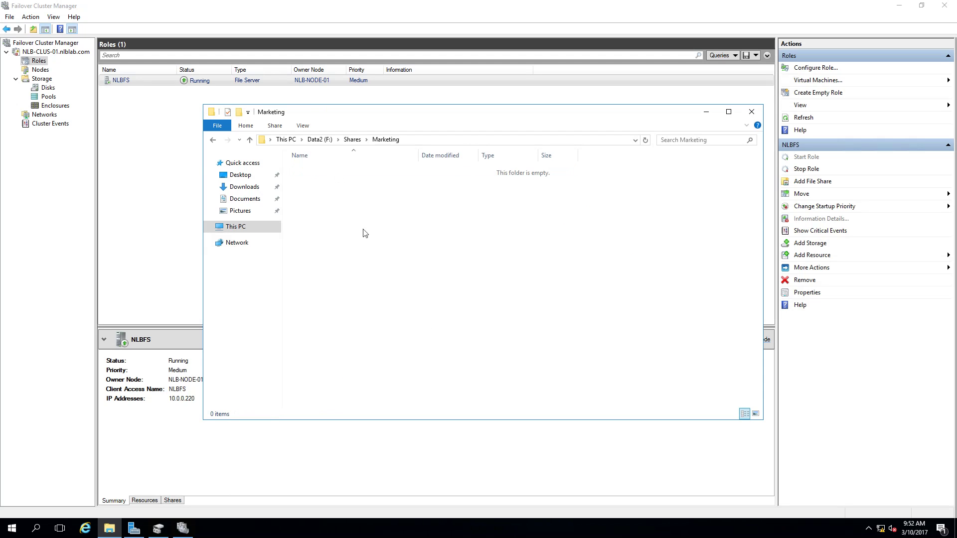
click(213, 141)
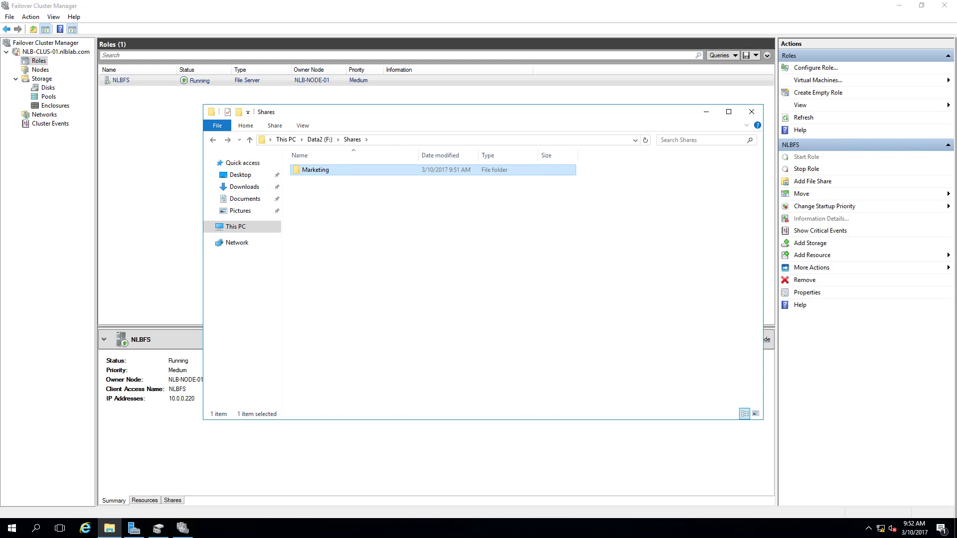
click(706, 111)
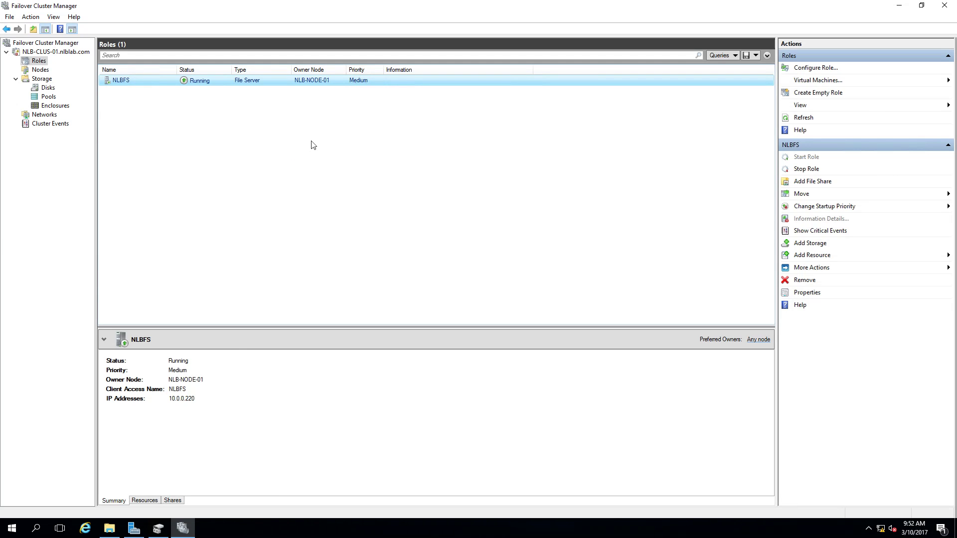
In the NLBFS role's properties, enable both nodes as preferred owners and rank NLB-NODE-02 above NLB-NODE-01
right_click(131, 83)
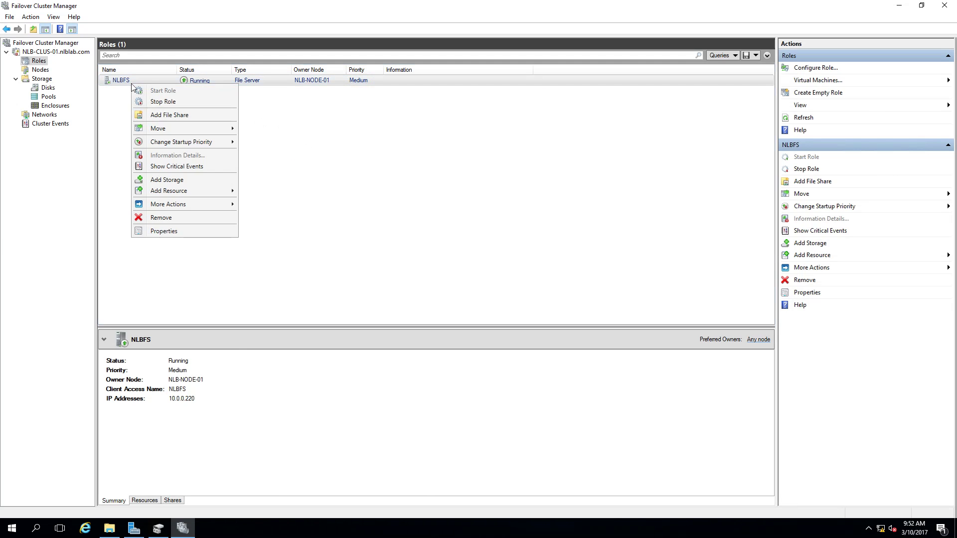
click(172, 231)
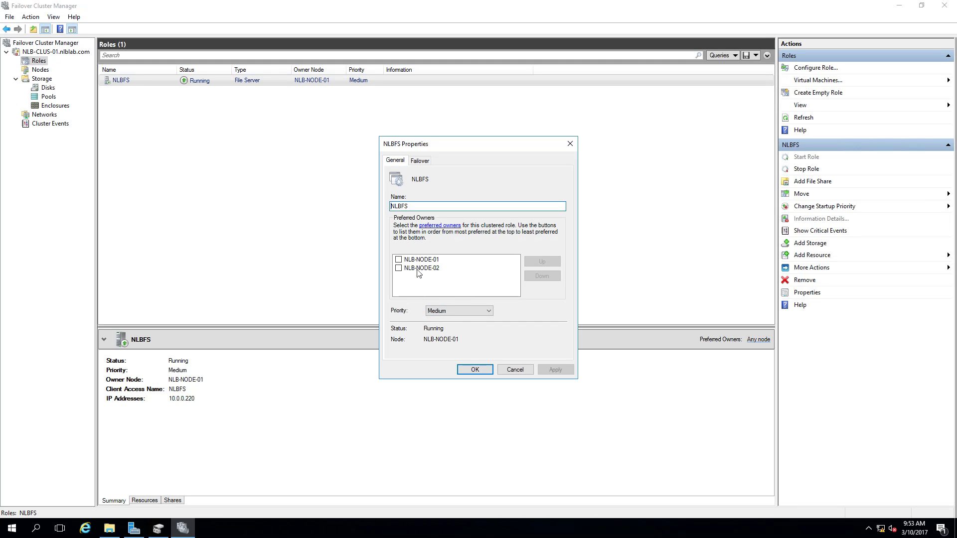
click(398, 260)
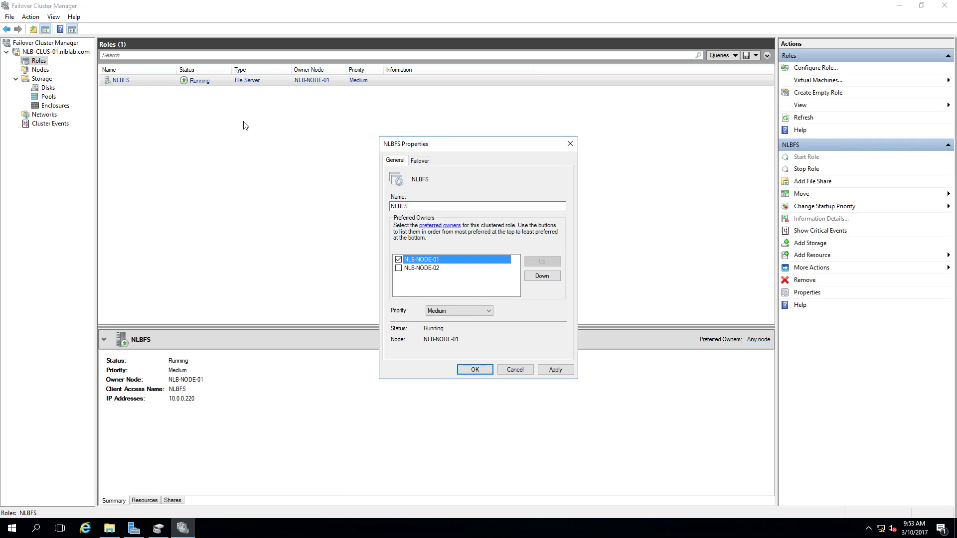
click(403, 269)
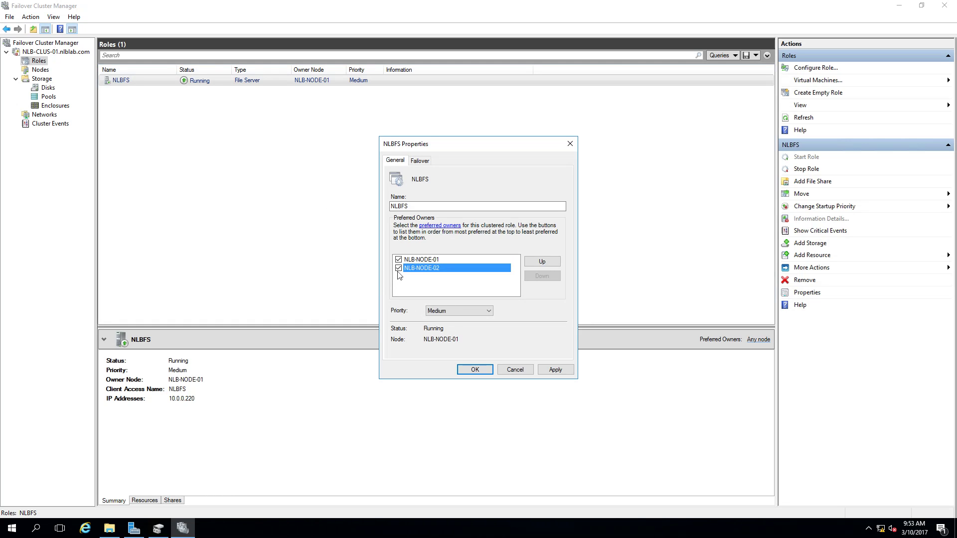
click(438, 260)
click(432, 271)
key(Up)
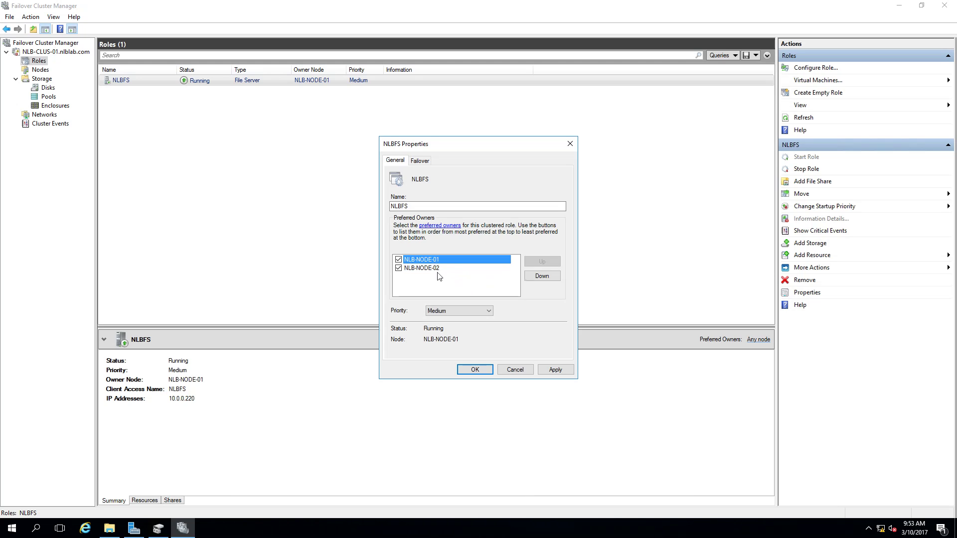
click(445, 274)
click(550, 264)
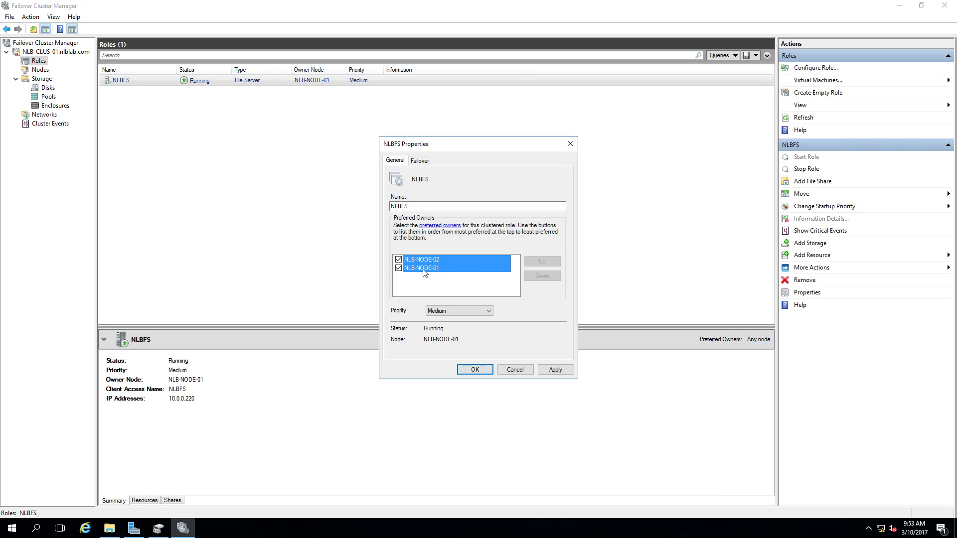
click(450, 283)
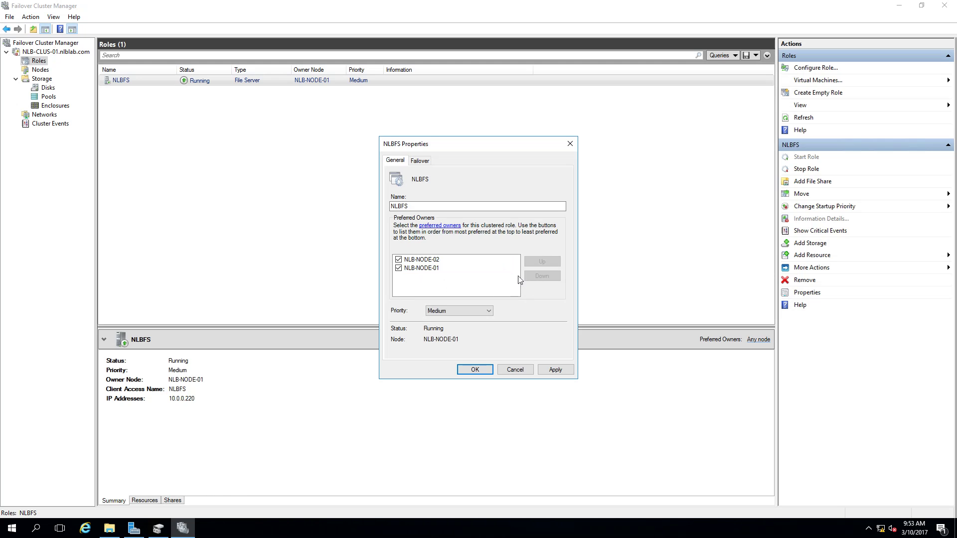
Review the NLBFS role's failover and failback settings, and accept the role's properties
click(418, 164)
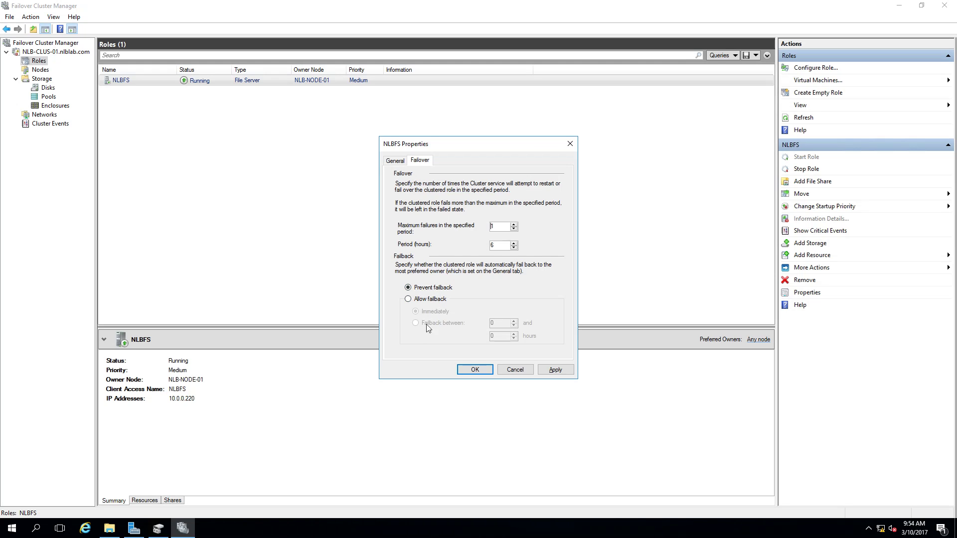
click(396, 162)
click(475, 370)
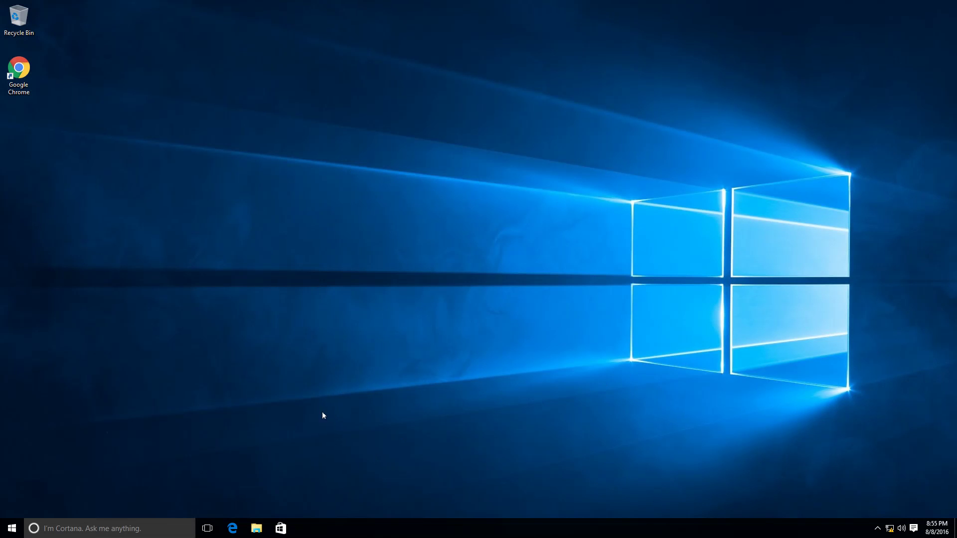
Start mapping a network drive on the client in File Explorer and assign it drive letter S:
click(260, 530)
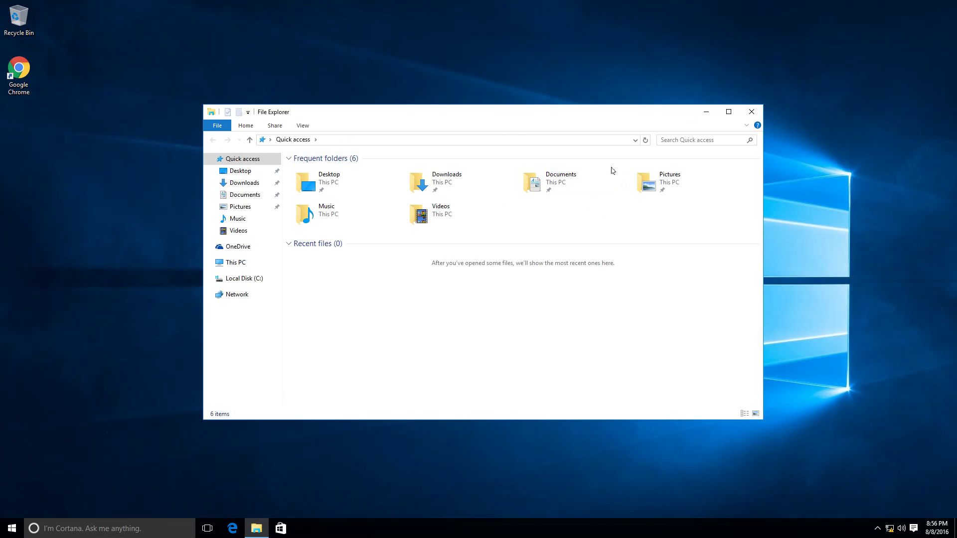
click(235, 262)
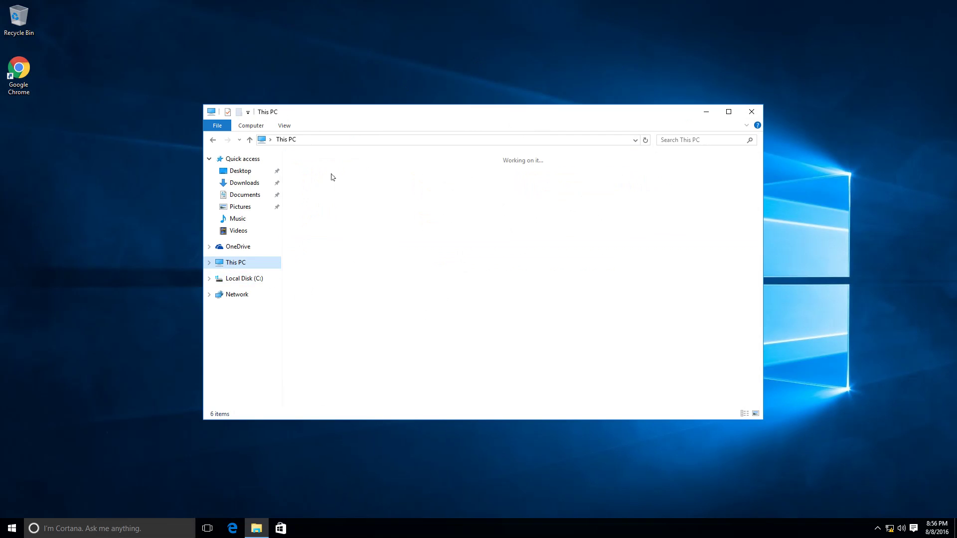
click(252, 126)
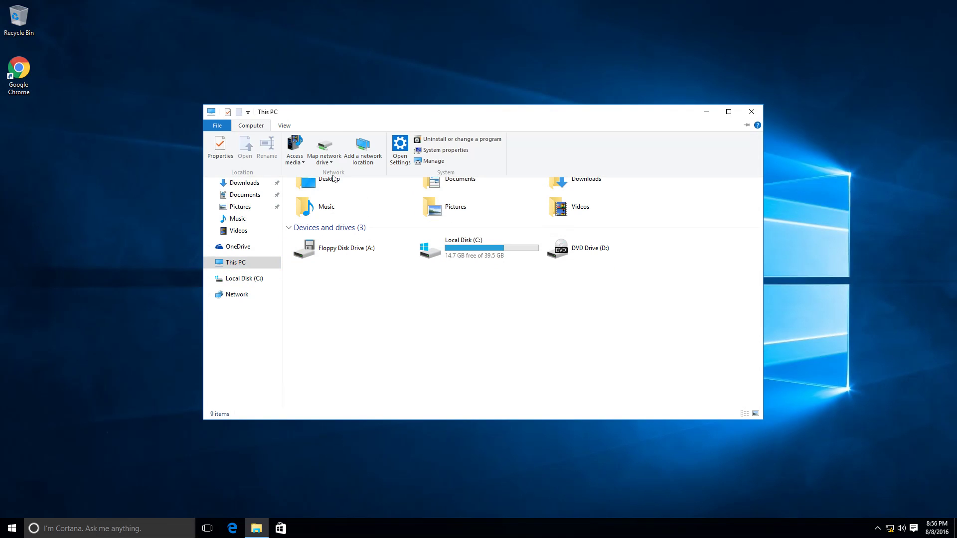
click(325, 158)
click(339, 172)
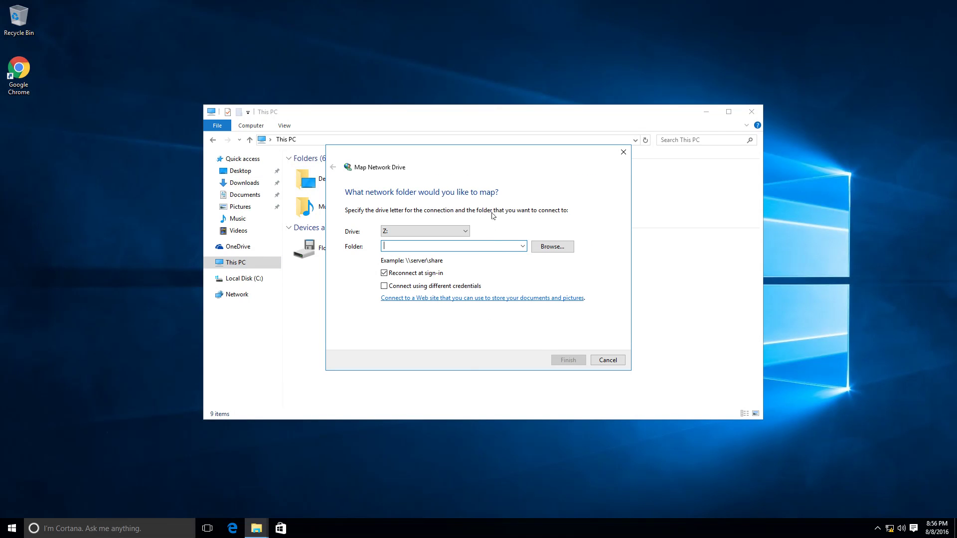
click(447, 231)
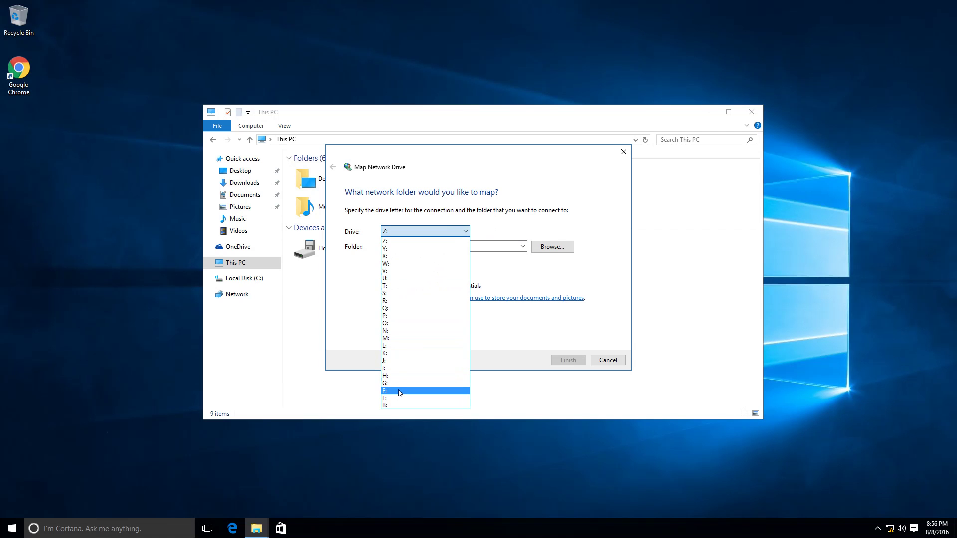
click(393, 294)
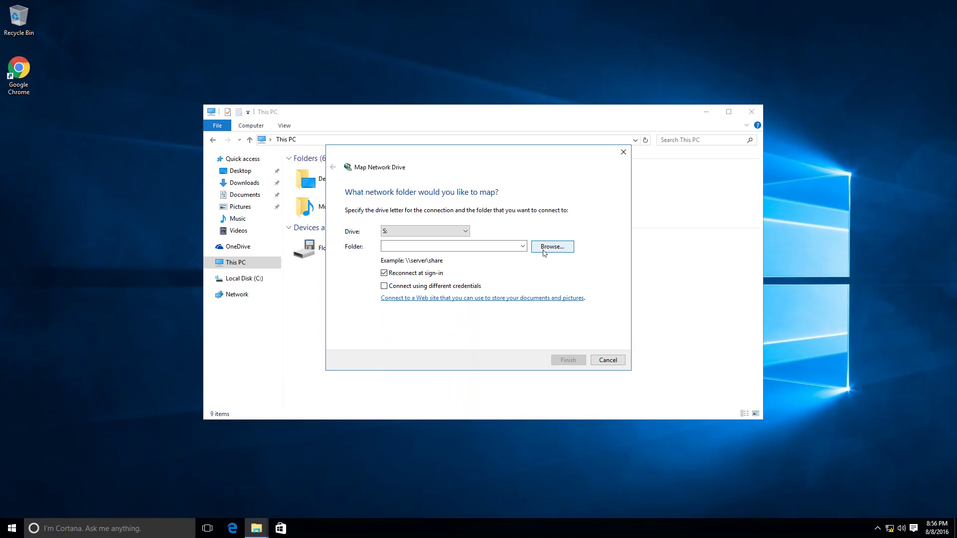
Try to map the drive to the Marketing folder under \\NLBFS\Shares
click(549, 247)
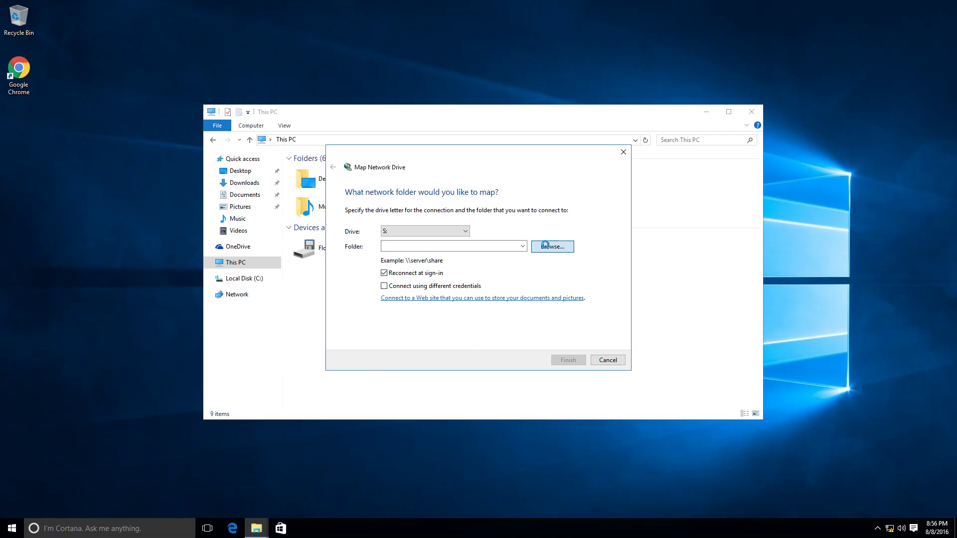
click(531, 355)
click(460, 247)
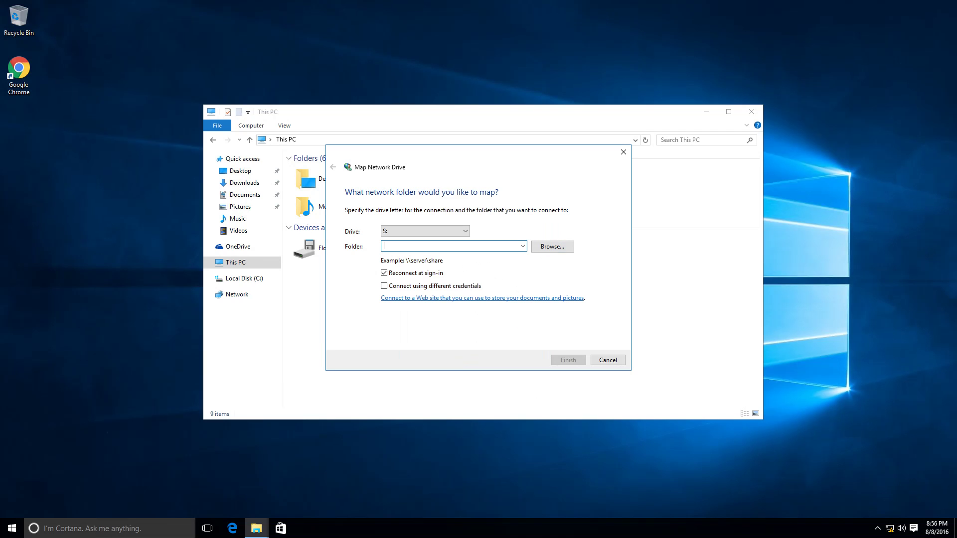
text(\\NLBFS\Shares\Mar)
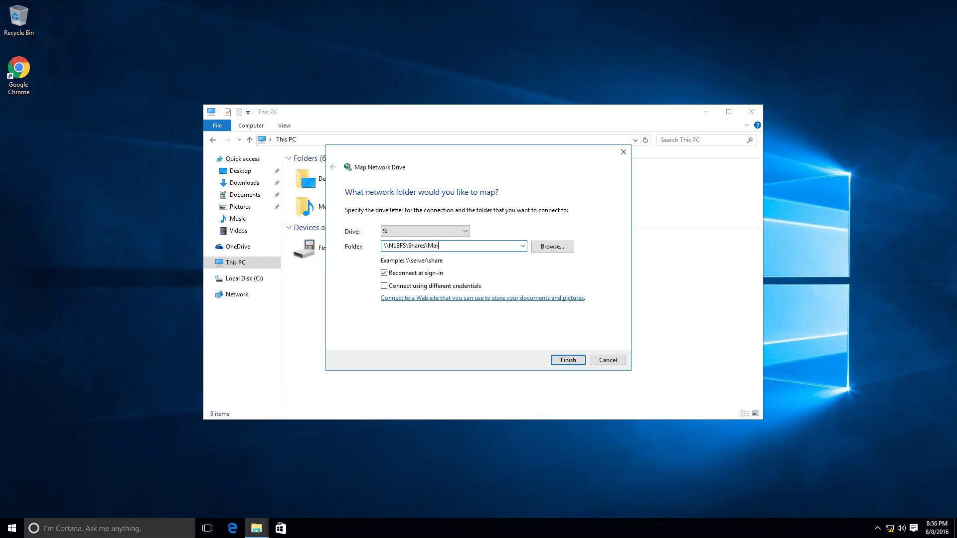
text(ting)
key(Return)
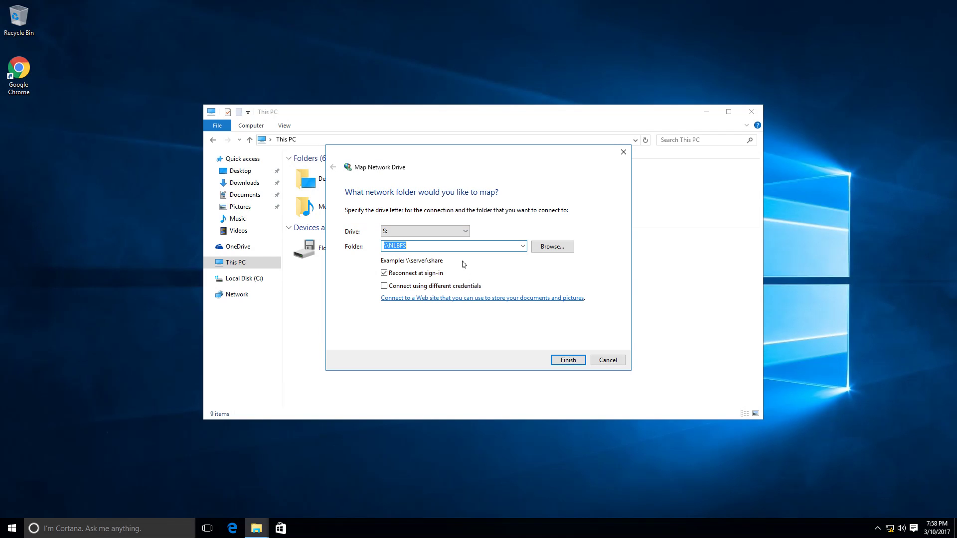
Set the network folder to \\NLBFS\Marketing and complete the drive mapping
click(436, 245)
text(\Marketing)
key(Return)
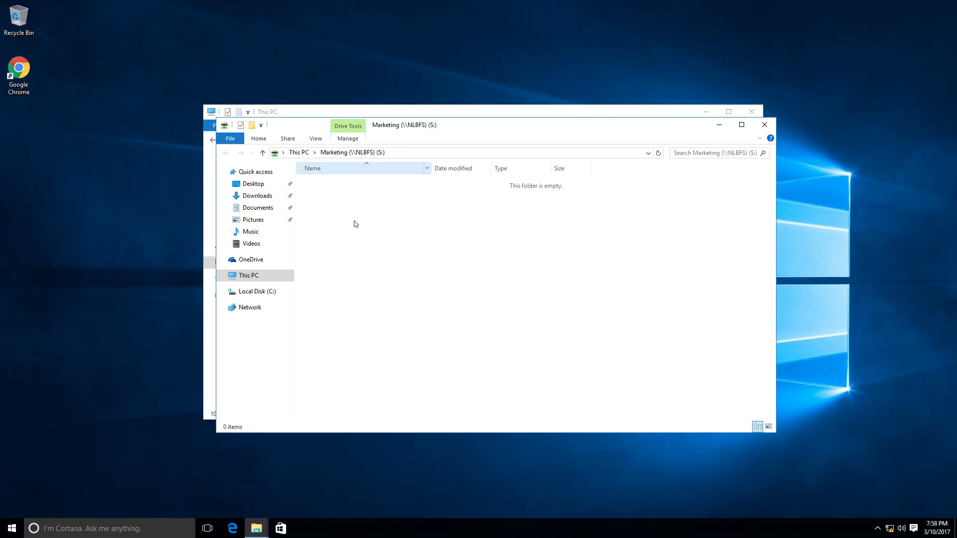
Create a folder with the default name in the mapped Marketing (S:) drive
drag(430, 128, 528, 139)
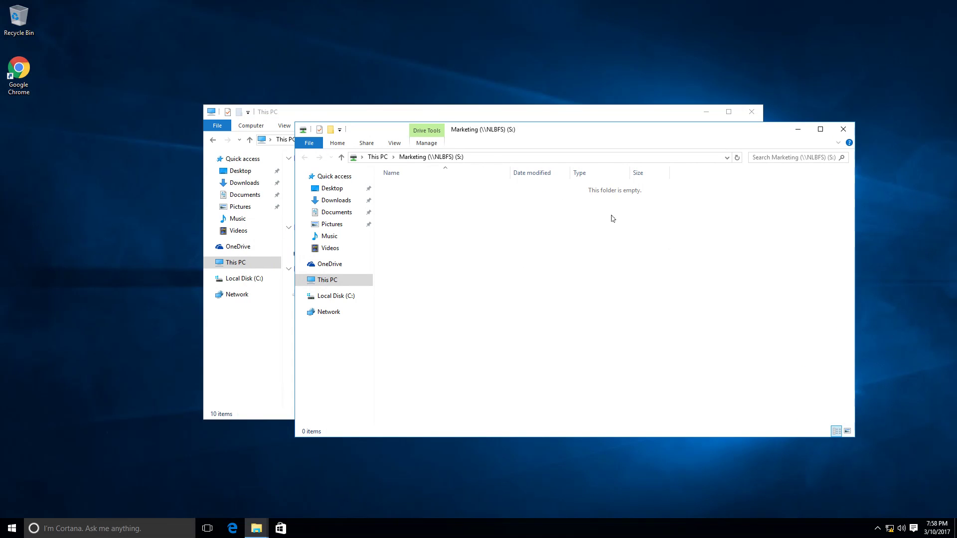
right_click(514, 227)
mouse_move(565, 321)
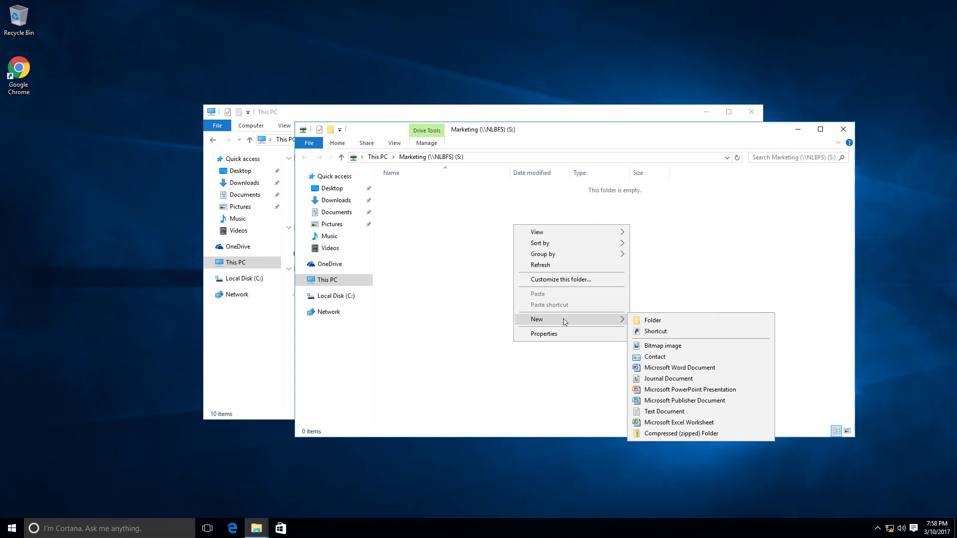
click(653, 318)
click(416, 199)
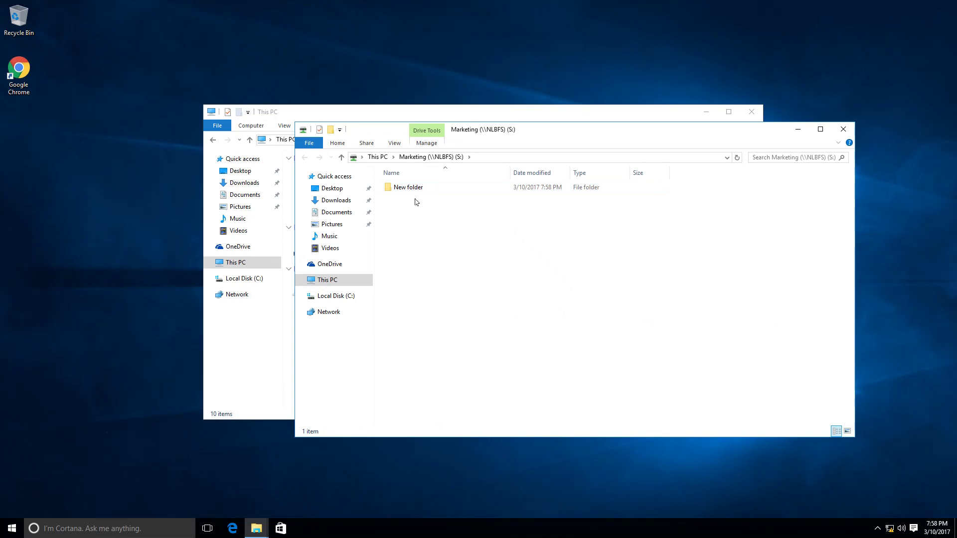
Inside the new folder, create a Microsoft Word document with the default name
double_click(404, 188)
right_click(503, 226)
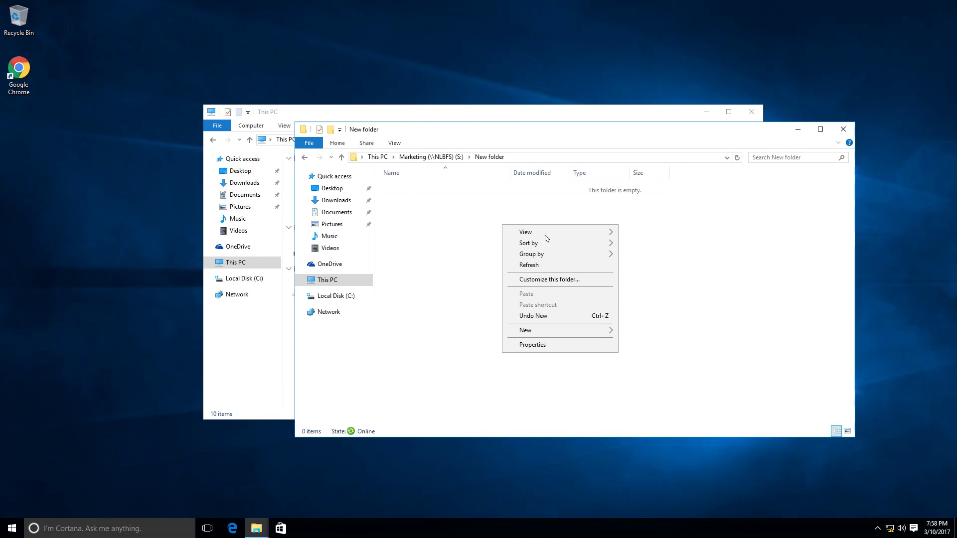
mouse_move(559, 330)
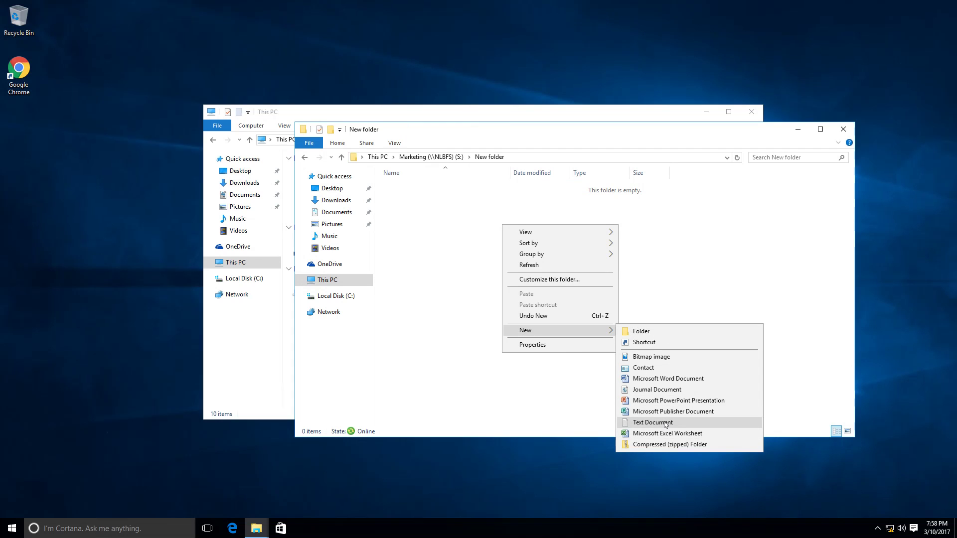
click(654, 379)
key(Return)
Open the new document in Word, dismiss the activation wizard, and choose not to make changes to the Office update settings
double_click(423, 190)
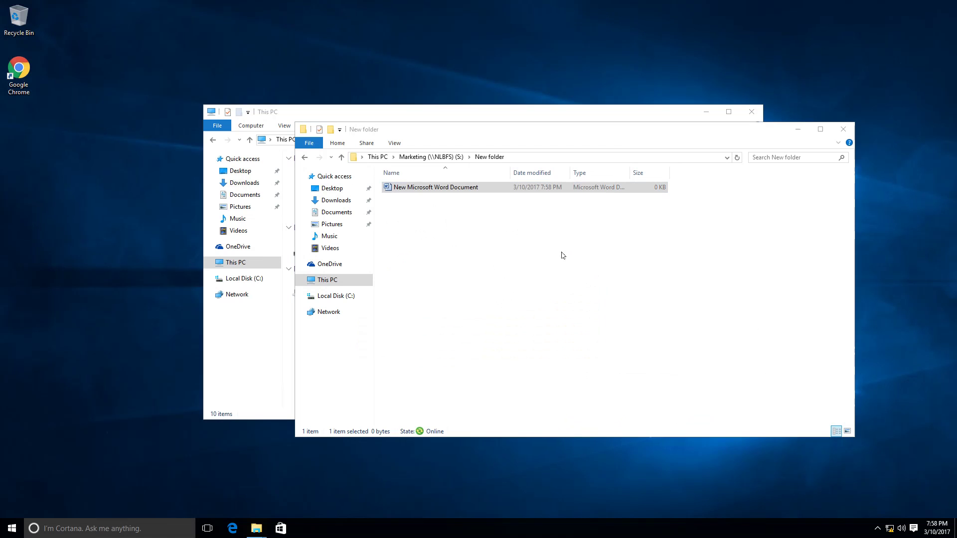
click(533, 277)
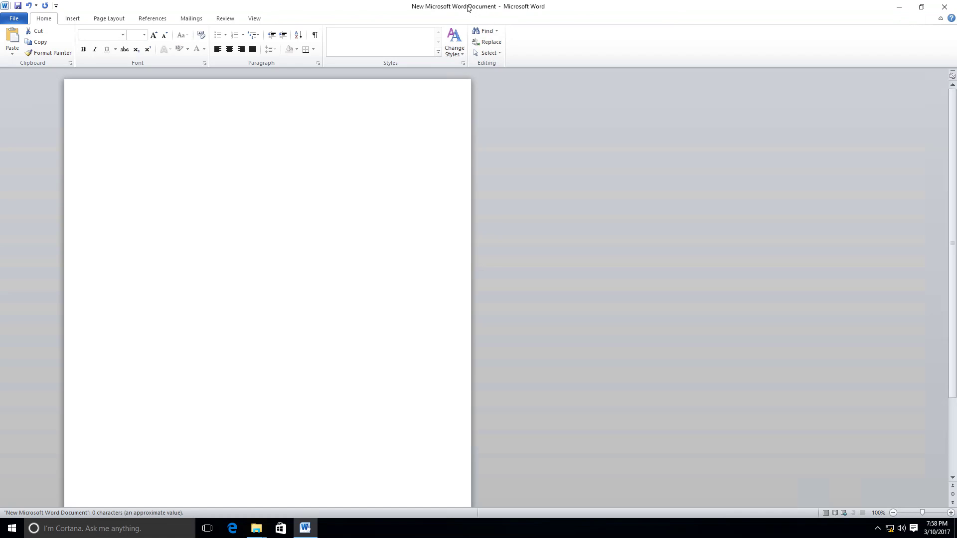
double_click(468, 8)
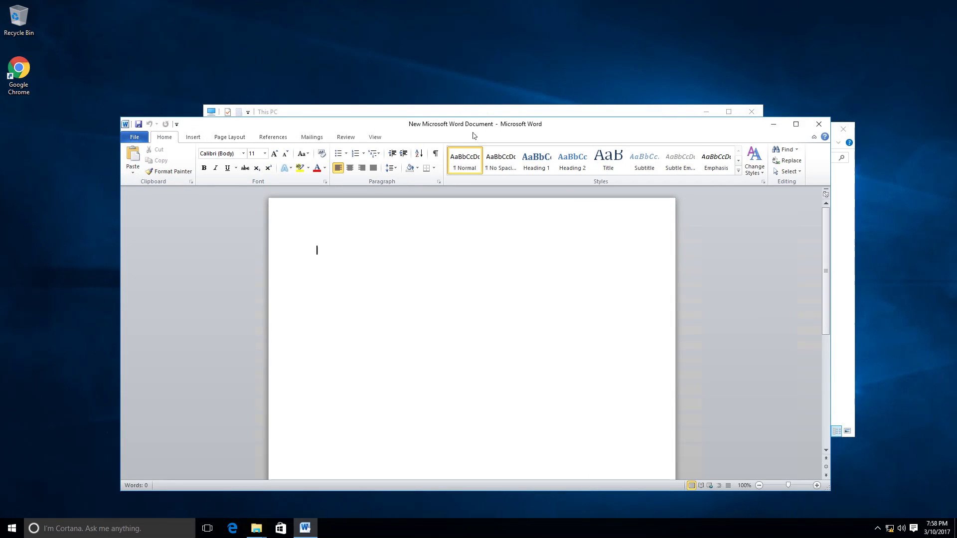
drag(463, 129, 539, 66)
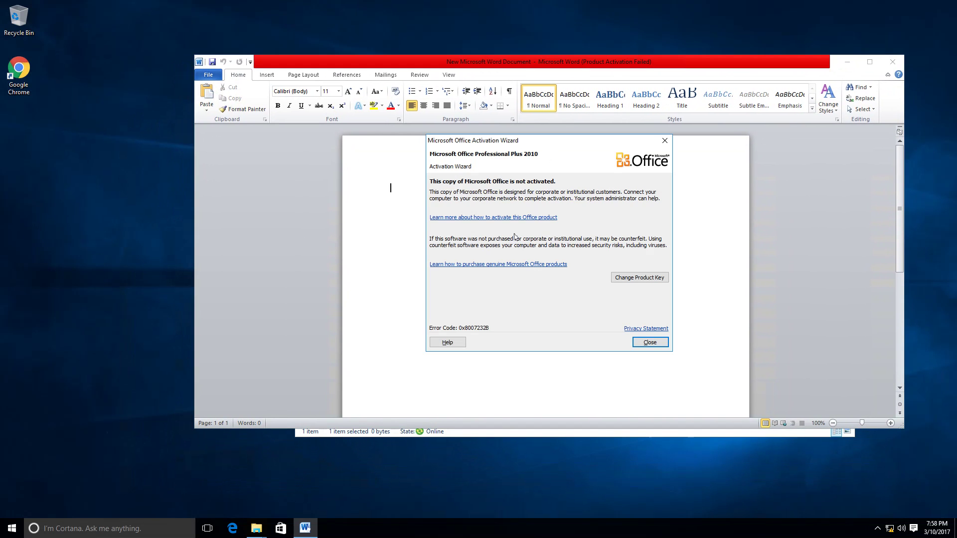
click(664, 141)
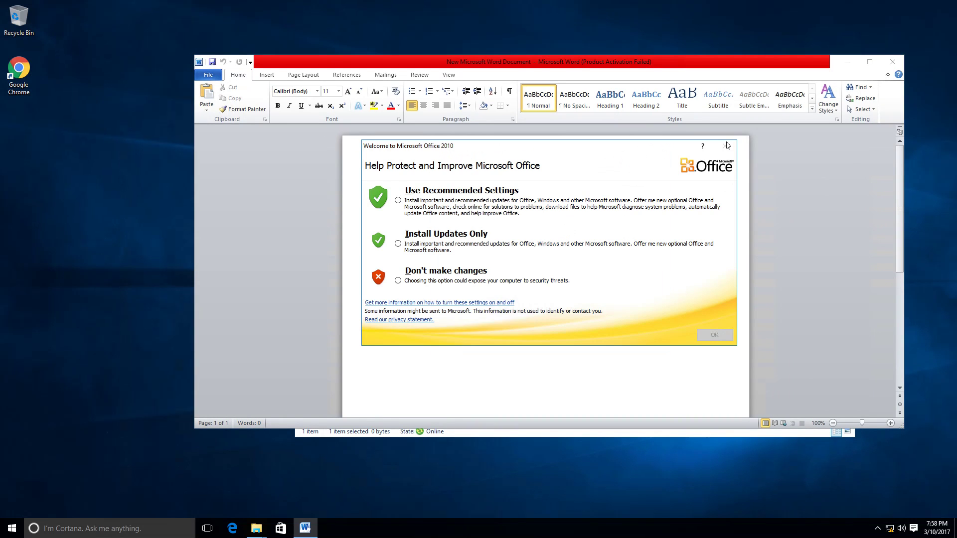
click(419, 280)
click(714, 335)
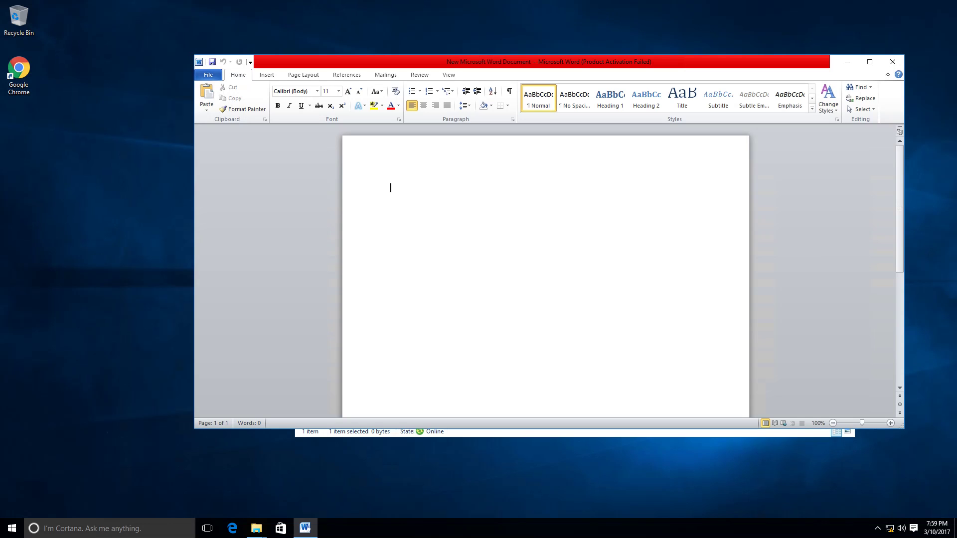
Enter the filler text "lksaldslaksdlasjdlksajdksajdlsajda" in the document and arrange the Word and folder windows so both are accessible
text(lksaldslaksdlasjdlksajdksajdlsajda)
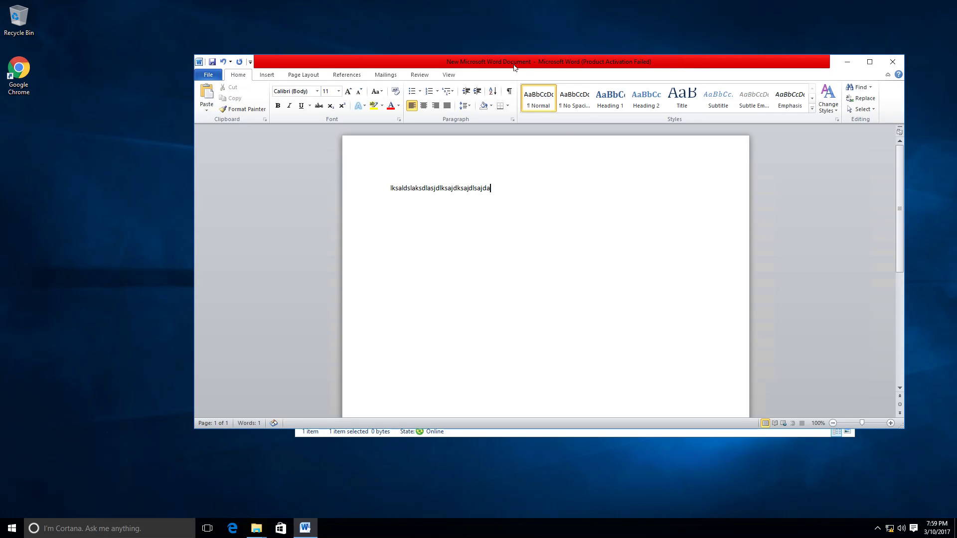
drag(462, 63, 548, 148)
drag(484, 126, 324, 41)
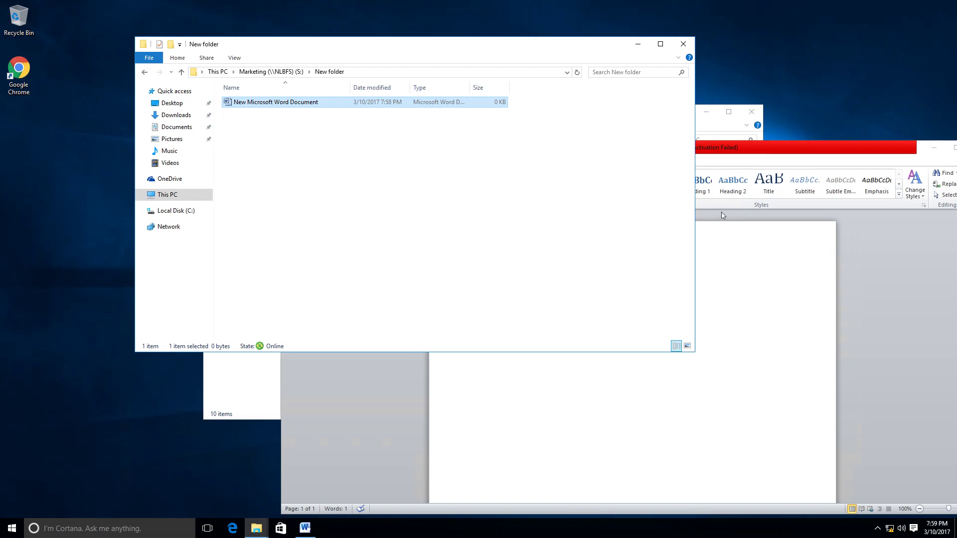
click(705, 153)
drag(706, 152, 620, 137)
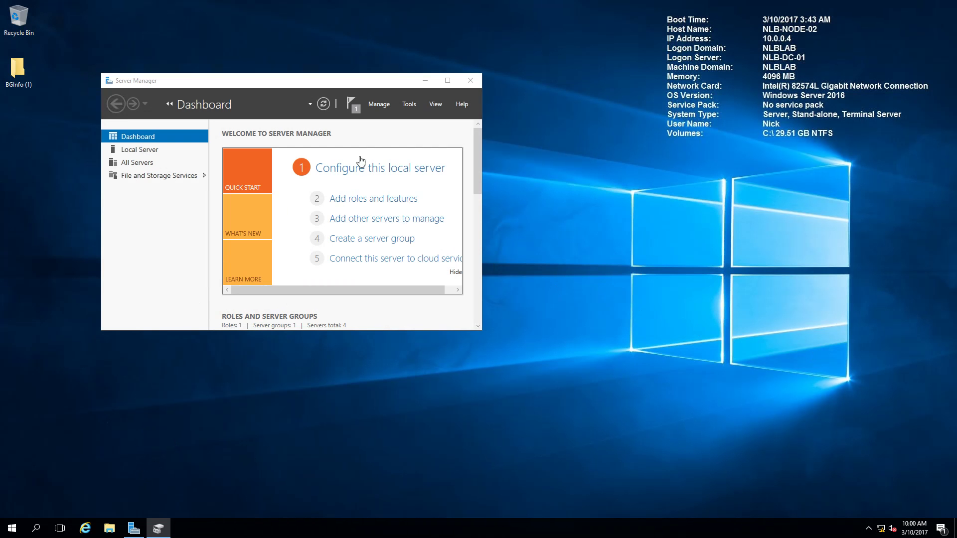
On NLB-NODE-02, open Failover Cluster Manager and check the status of the cluster's nodes and roles
click(411, 105)
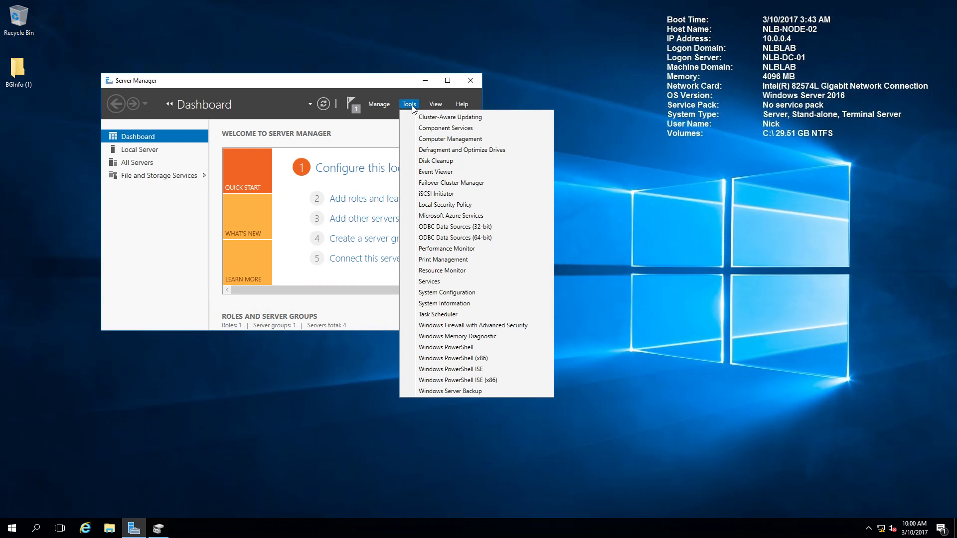
click(453, 184)
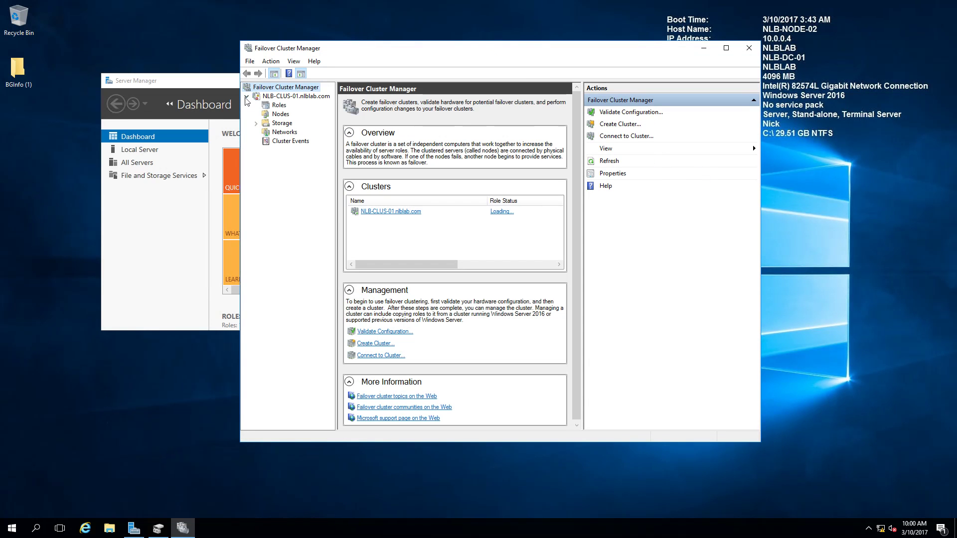
click(276, 114)
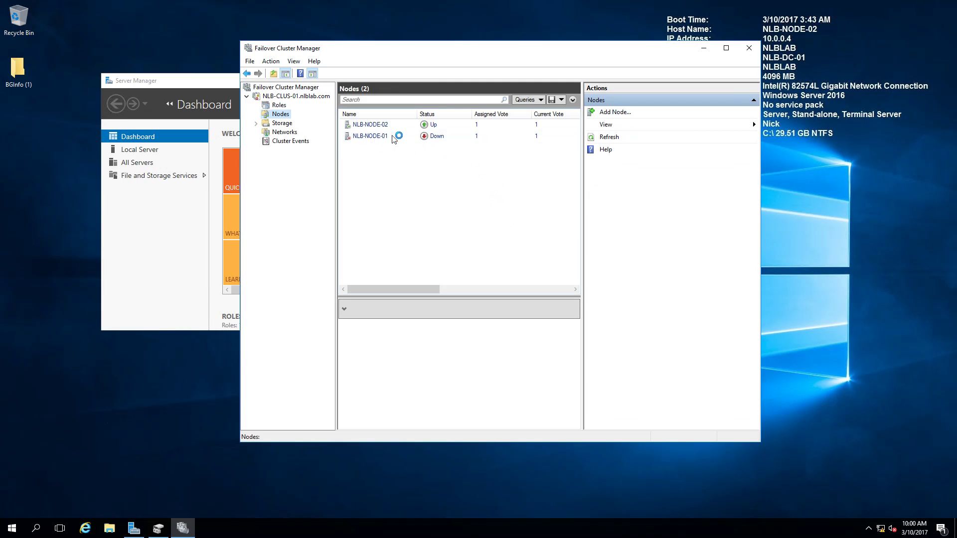
click(285, 106)
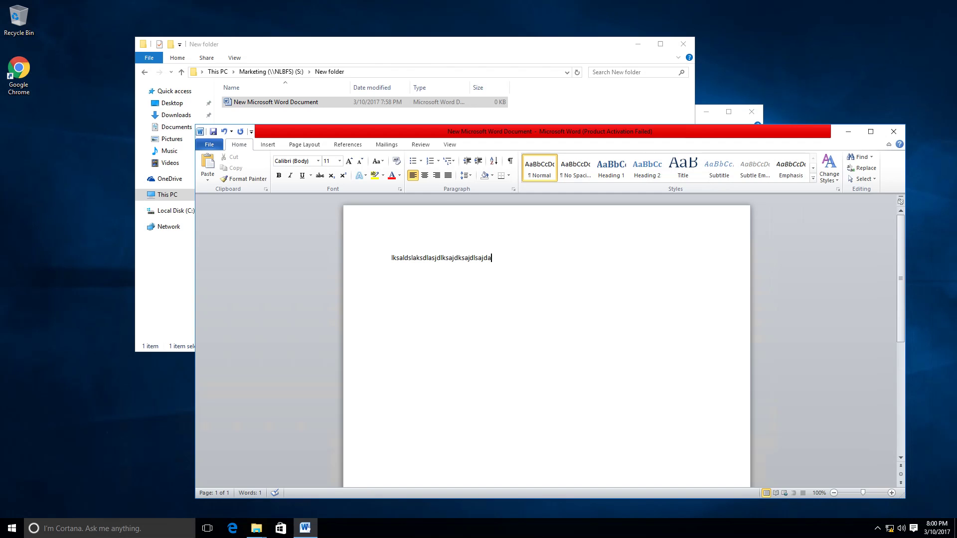
Back on the client, add the text "lksajdl" to the Word document and create a default-named folder beside it on drive S:
text(lksajdl)
right_click(318, 112)
click(343, 152)
right_click(298, 136)
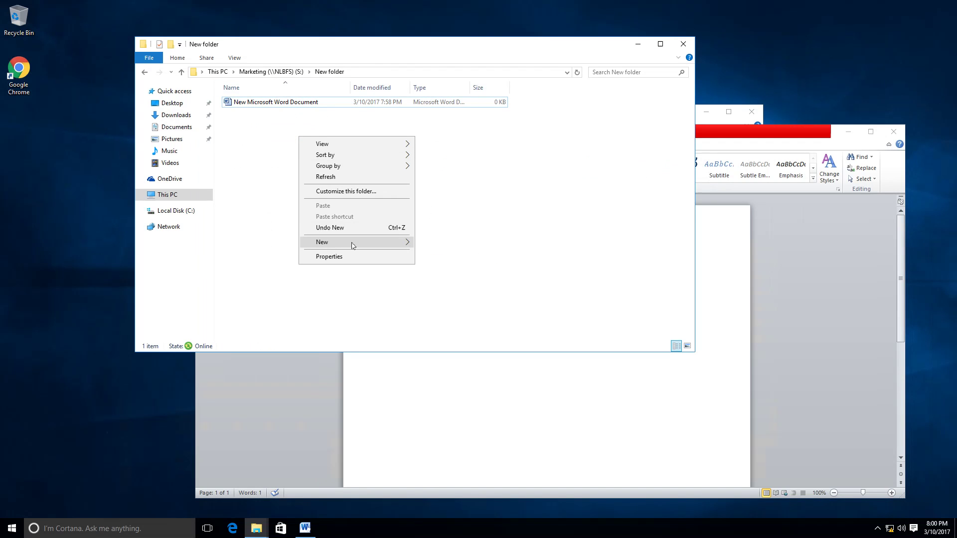
mouse_move(352, 245)
click(443, 245)
click(292, 155)
Create a second Microsoft Word document with the default name in the same folder on drive S:
right_click(292, 156)
mouse_move(323, 266)
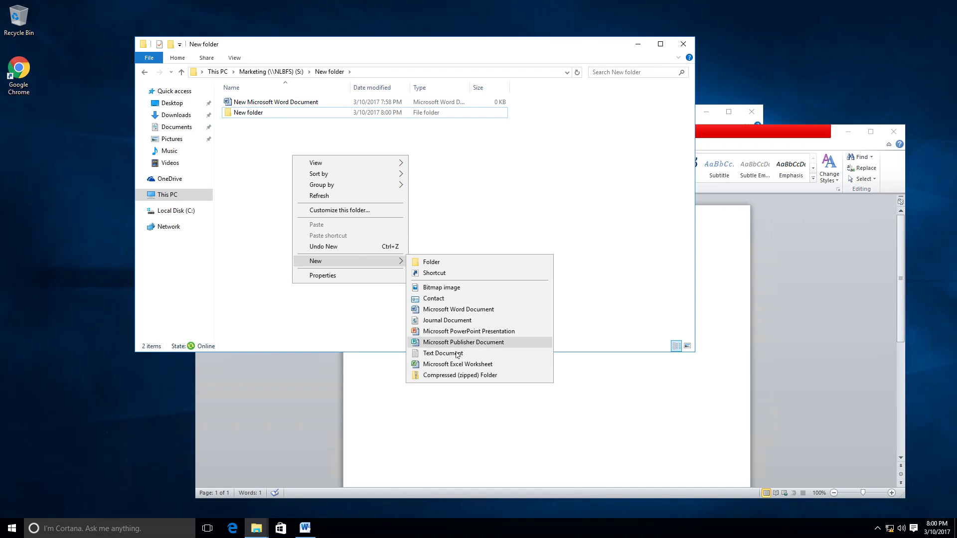
click(458, 309)
key(Return)
click(303, 202)
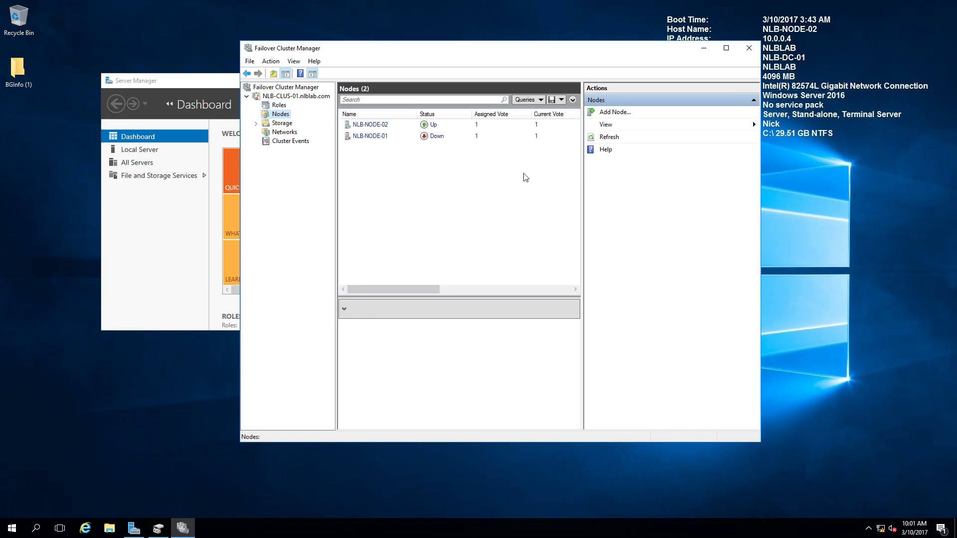
In Failover Cluster Manager, review the status of NLB-NODE-01 and the owner node of the NLBFS role
click(440, 142)
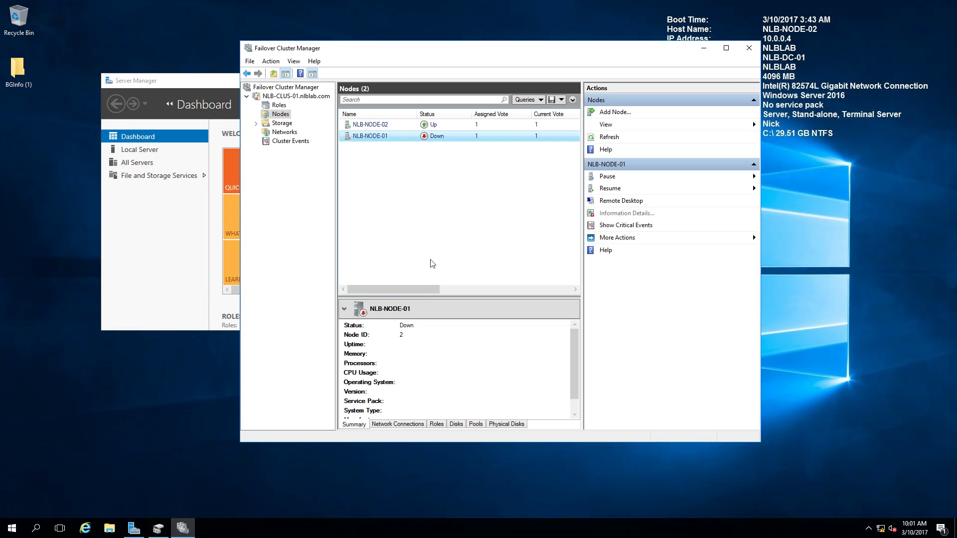
drag(446, 291, 369, 270)
click(271, 106)
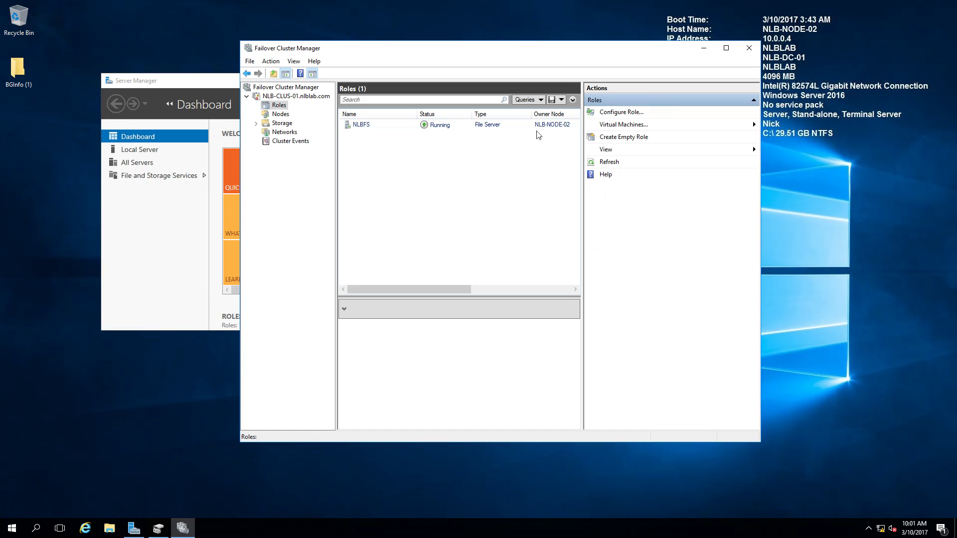
click(279, 114)
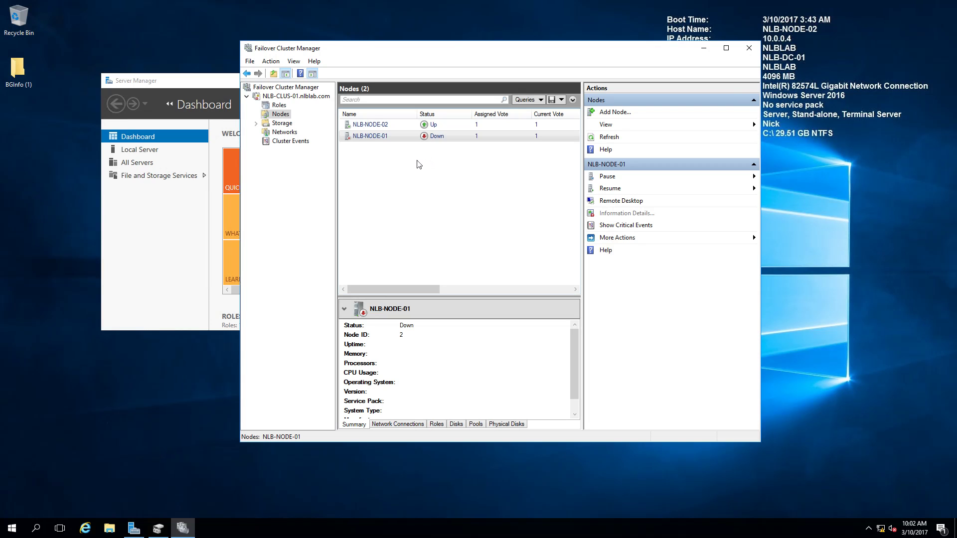
Refresh the cluster's node list, and check the owner node of the NLBFS role
click(610, 138)
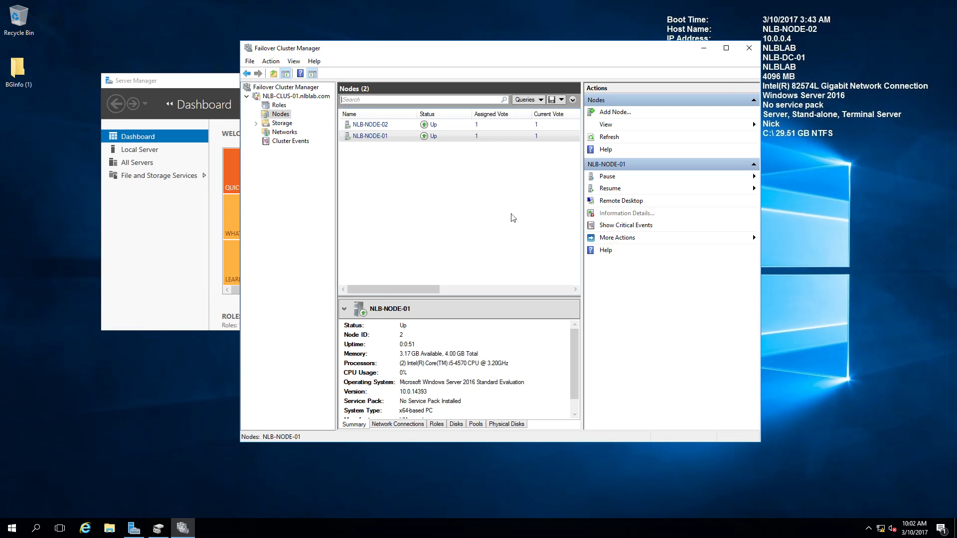
click(278, 105)
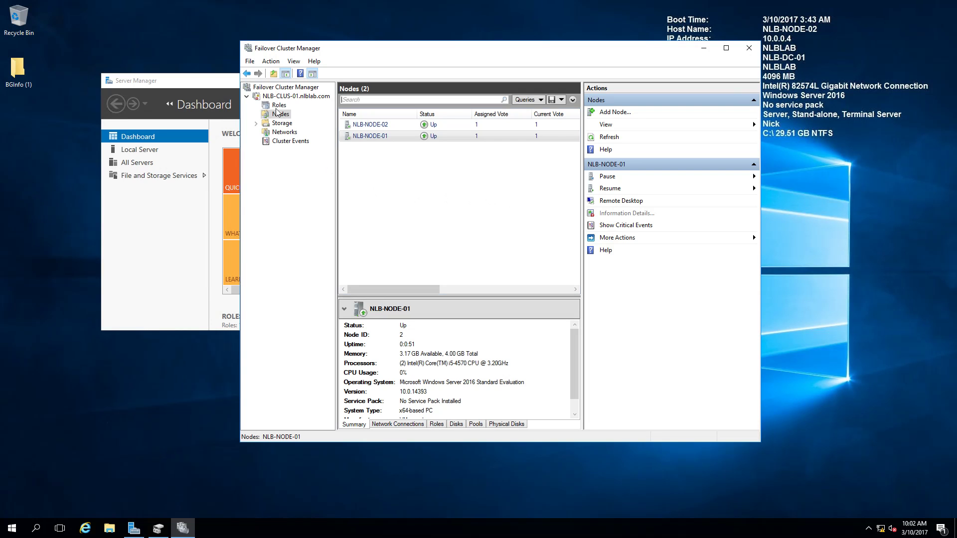
click(466, 127)
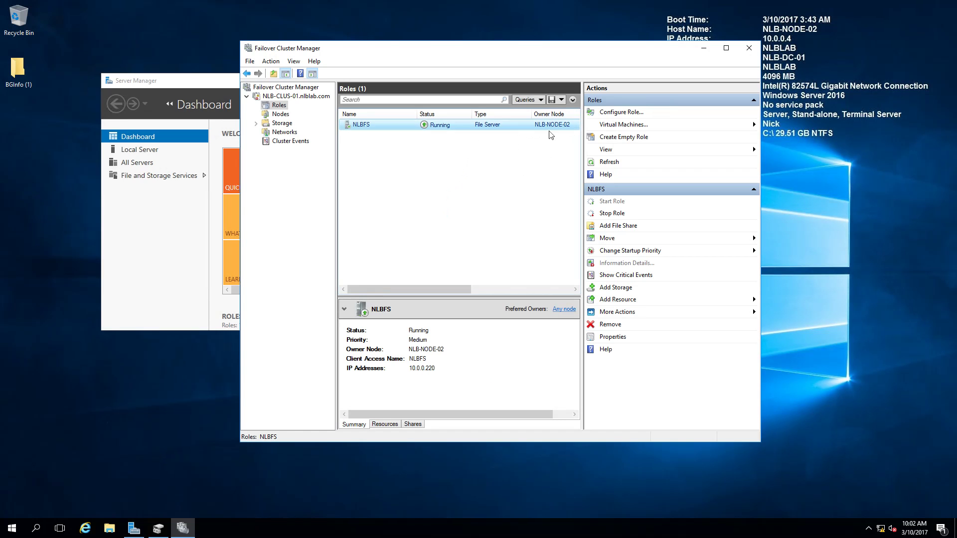
Try to move the NLBFS role to the selected node NLB-NODE-01
right_click(537, 125)
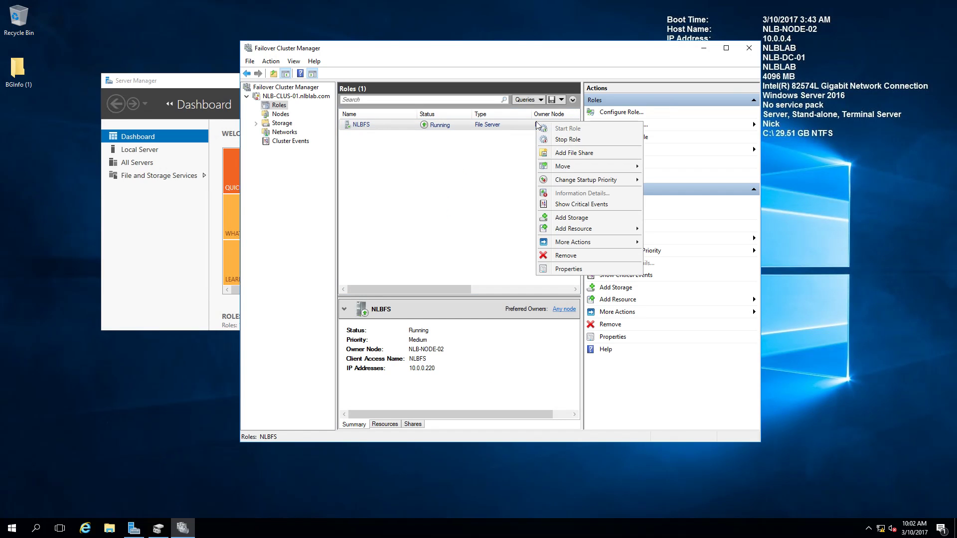
mouse_move(607, 170)
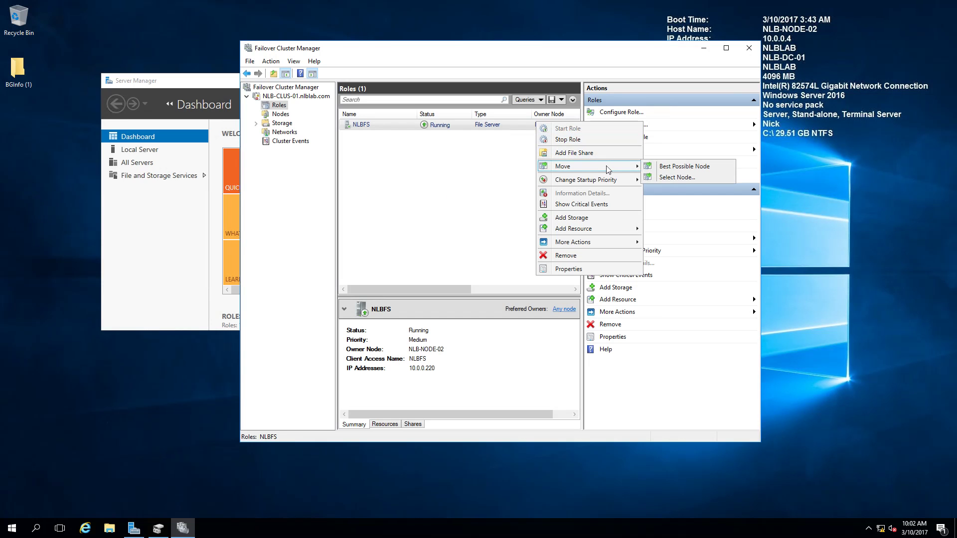
click(670, 177)
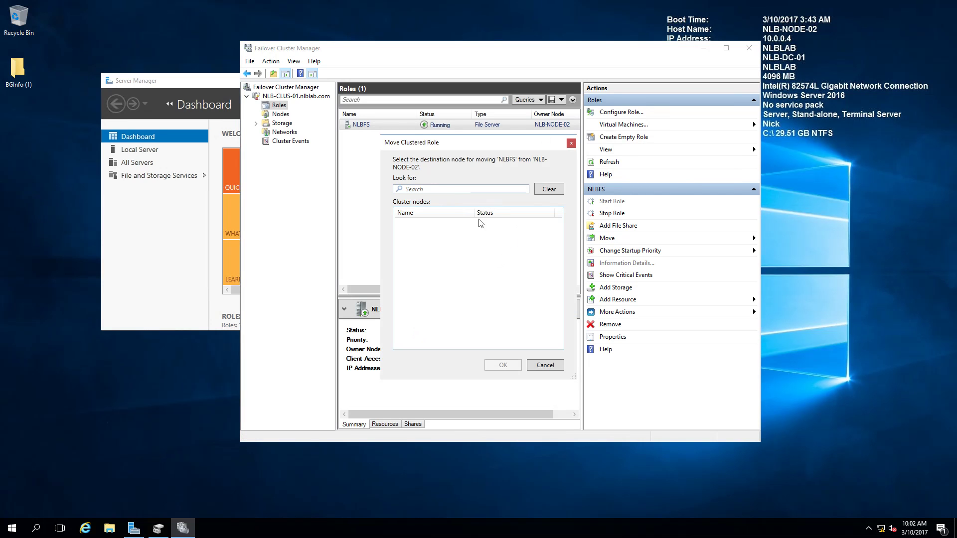
click(429, 225)
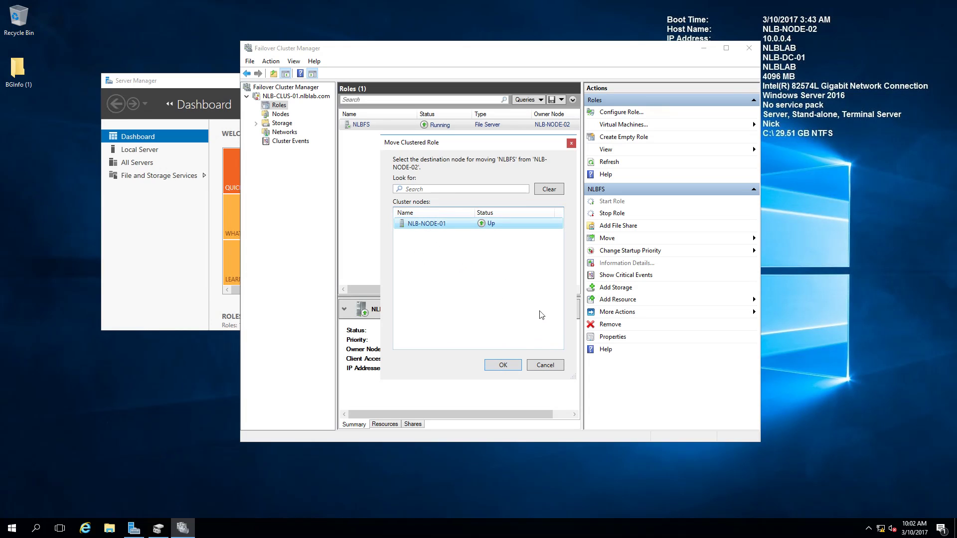
click(503, 365)
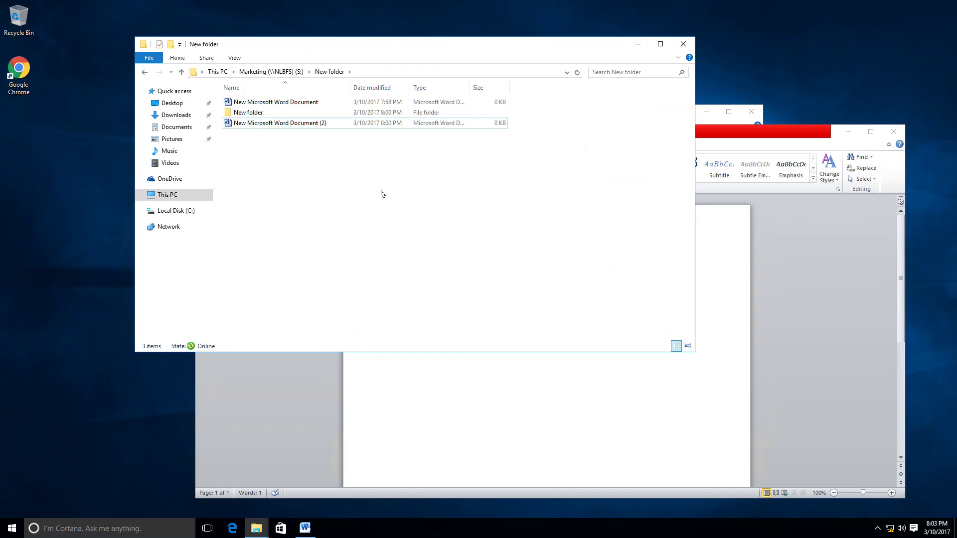
On the client, refresh the folder on drive S: and check the two Word documents in it
right_click(314, 170)
click(348, 212)
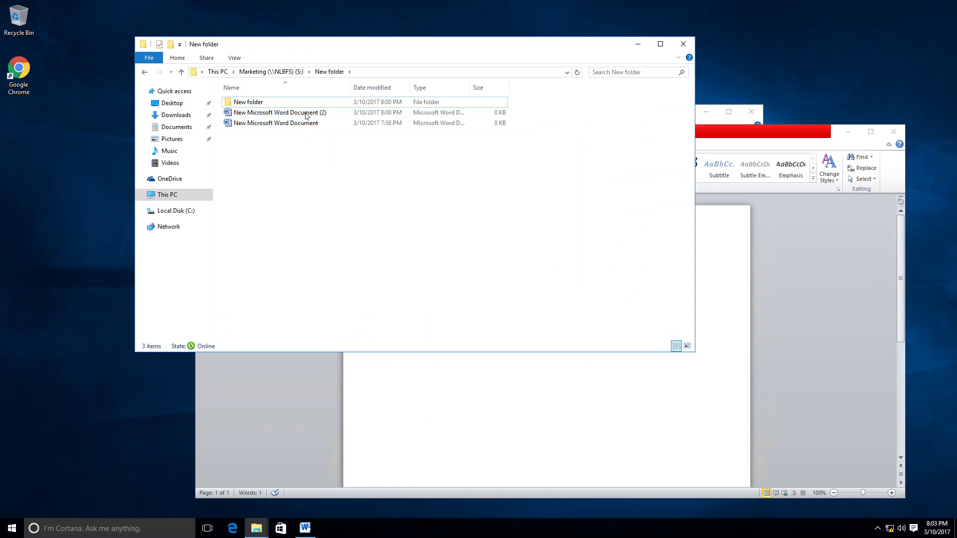
click(263, 113)
click(275, 124)
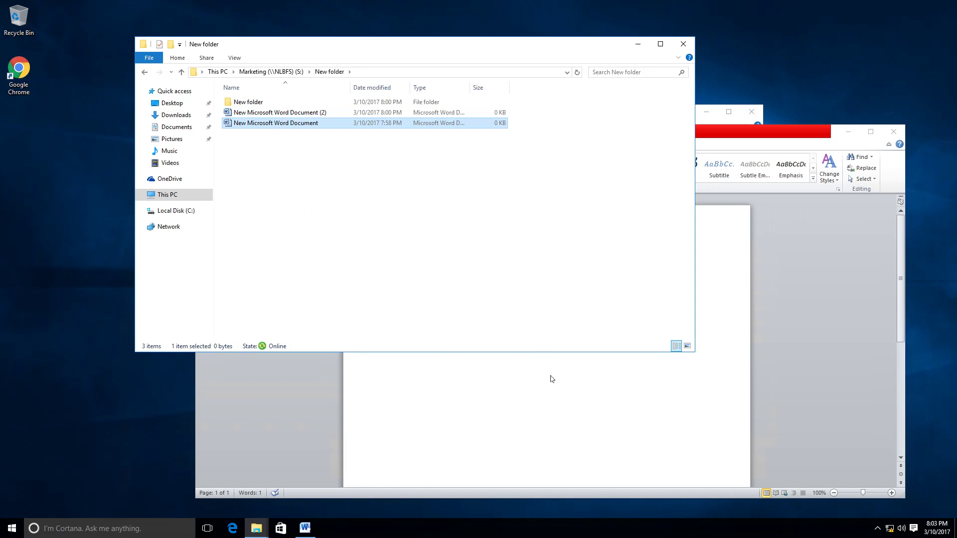
Close the open Word document with its changes saved, and reopen it from drive S: to check its text
click(551, 379)
click(893, 131)
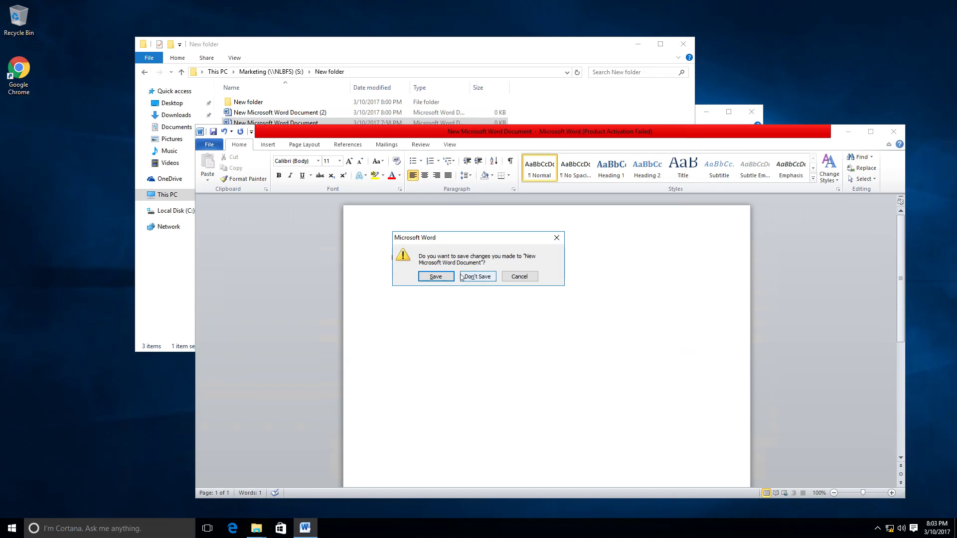
click(462, 277)
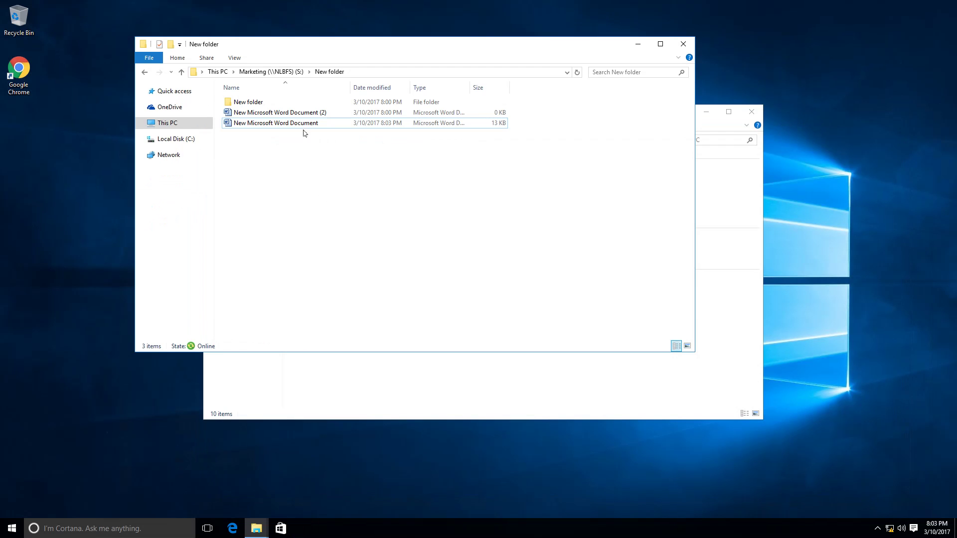
double_click(302, 123)
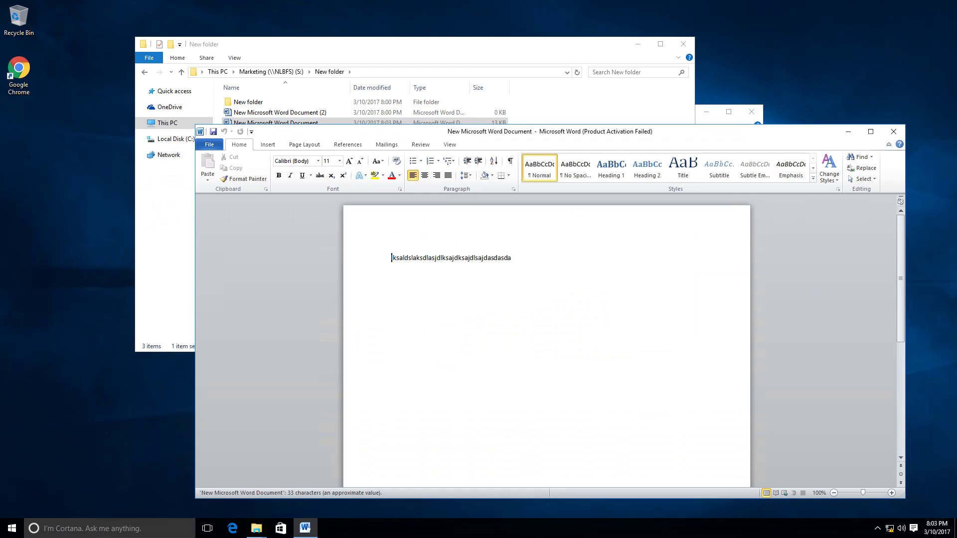
click(894, 132)
Add the text "fdsfdsfsdfddsfs" to New Microsoft Word Document (2), save and close it, and refresh its folder
double_click(282, 112)
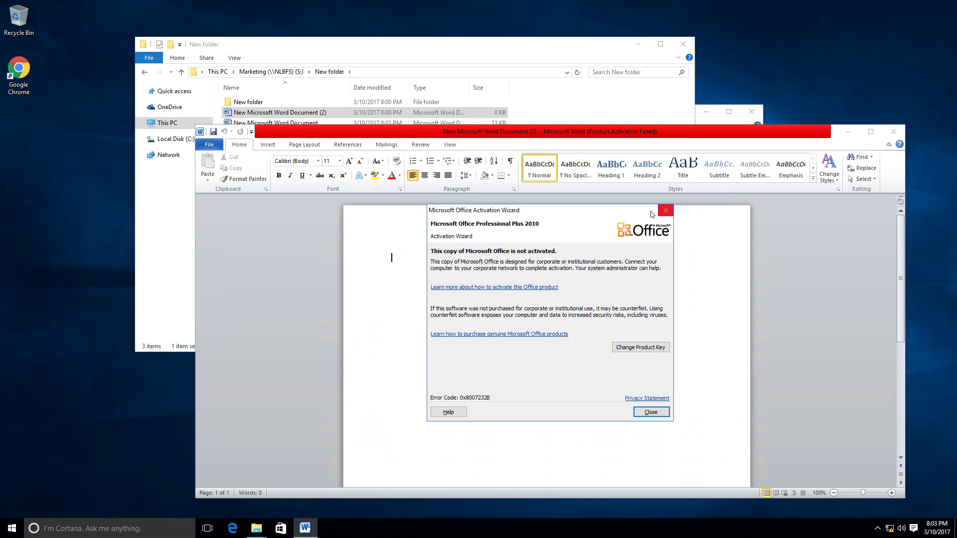
click(666, 210)
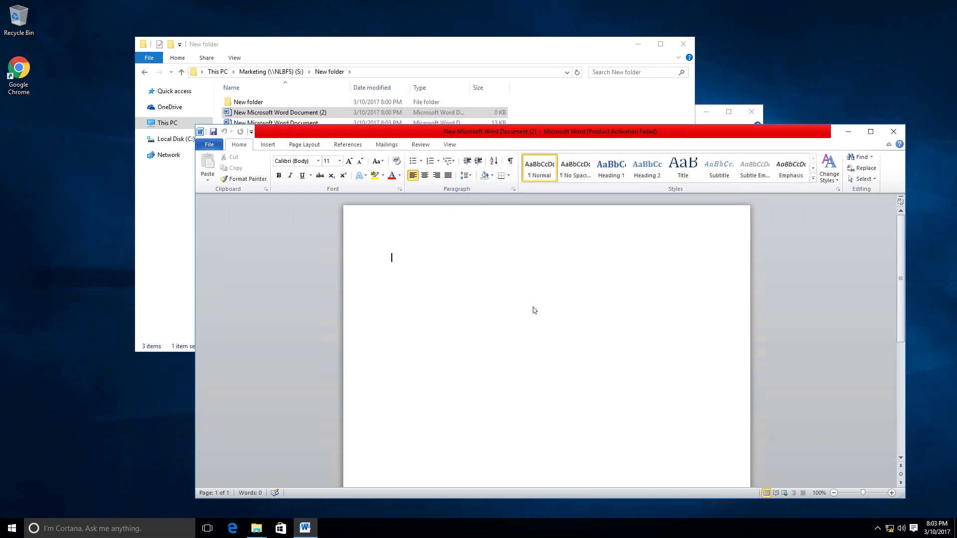
text(fdsfdsfsdfddsfs)
click(893, 131)
right_click(355, 162)
click(398, 204)
Create a default-named Microsoft Word document in the inner New folder, and return to the root of drive S:
double_click(252, 102)
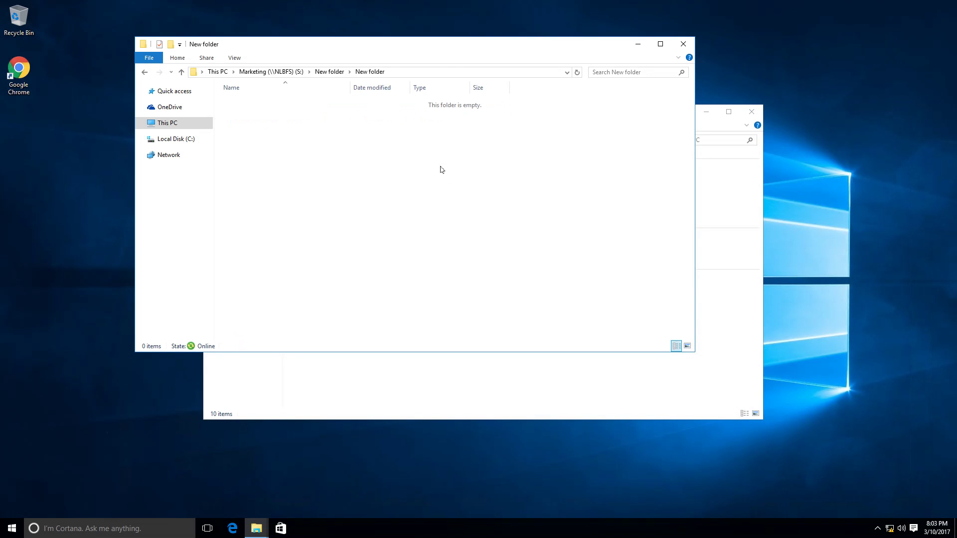
right_click(398, 143)
mouse_move(447, 244)
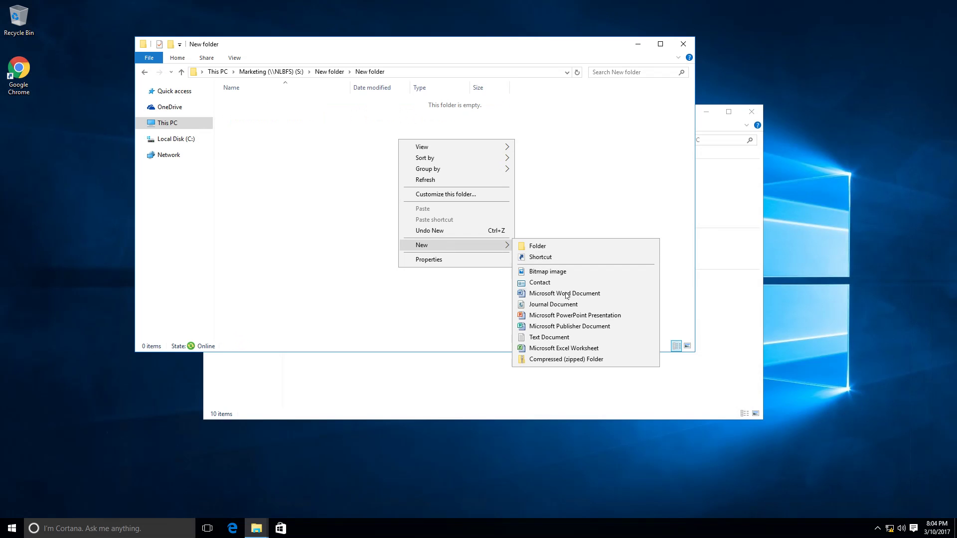
click(565, 294)
click(331, 211)
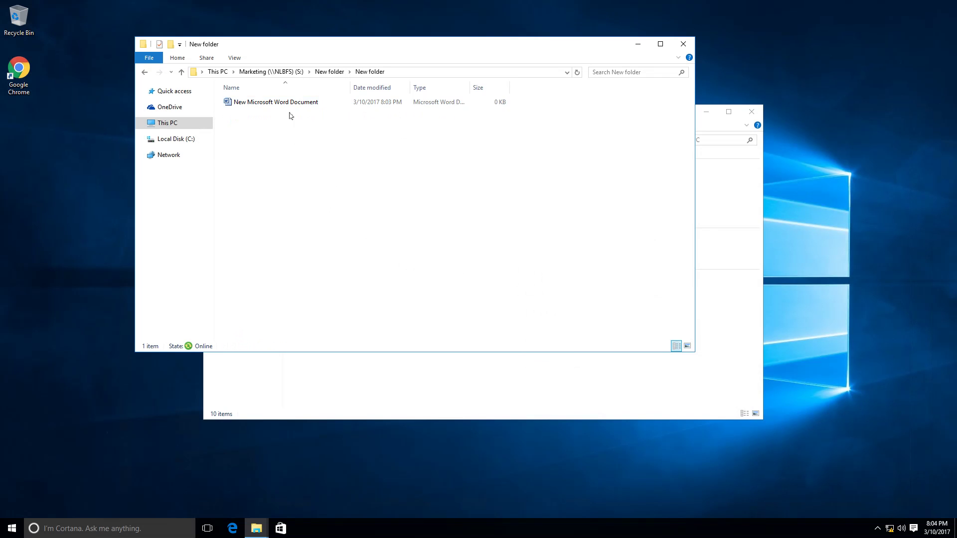
click(324, 72)
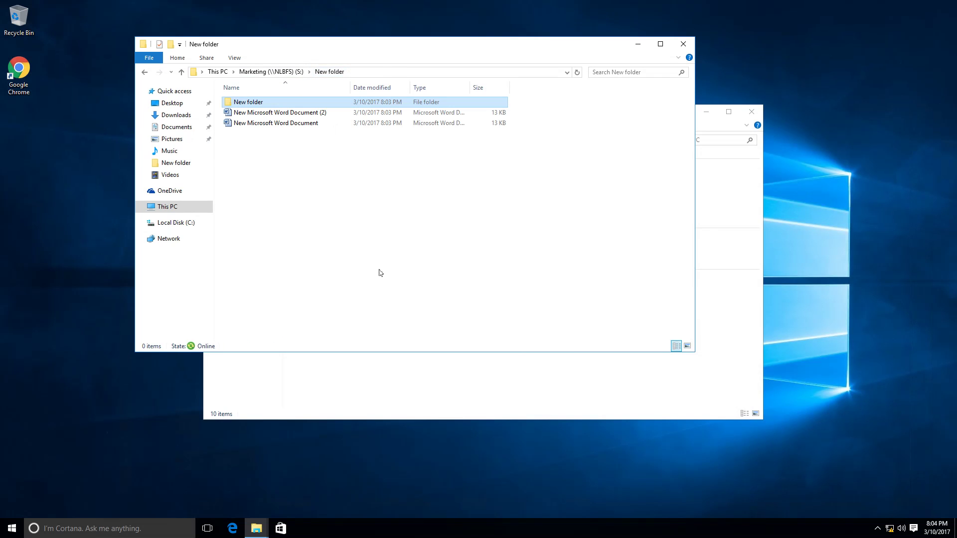
click(295, 72)
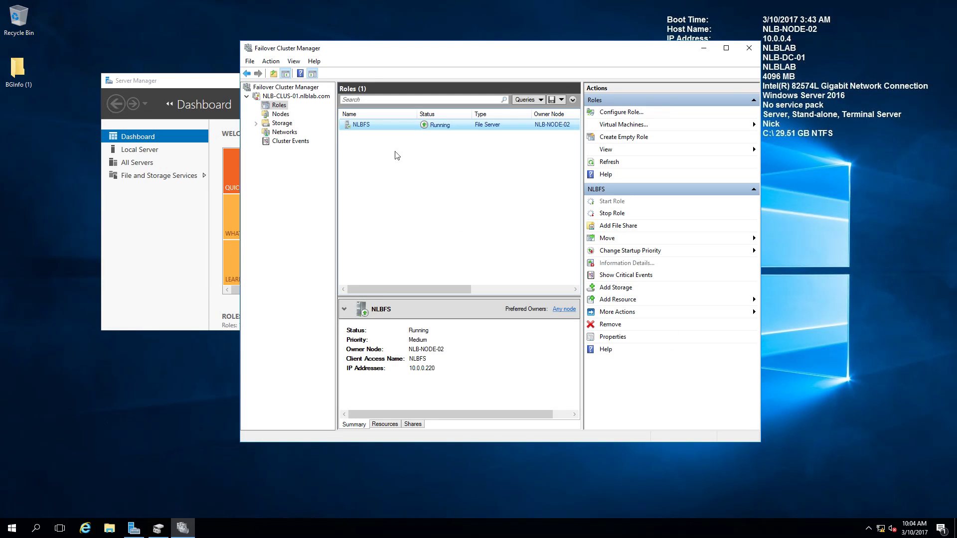
Switch to Failover Cluster Manager on NLB-NODE-02 and check which node owns the NLBFS role
click(362, 125)
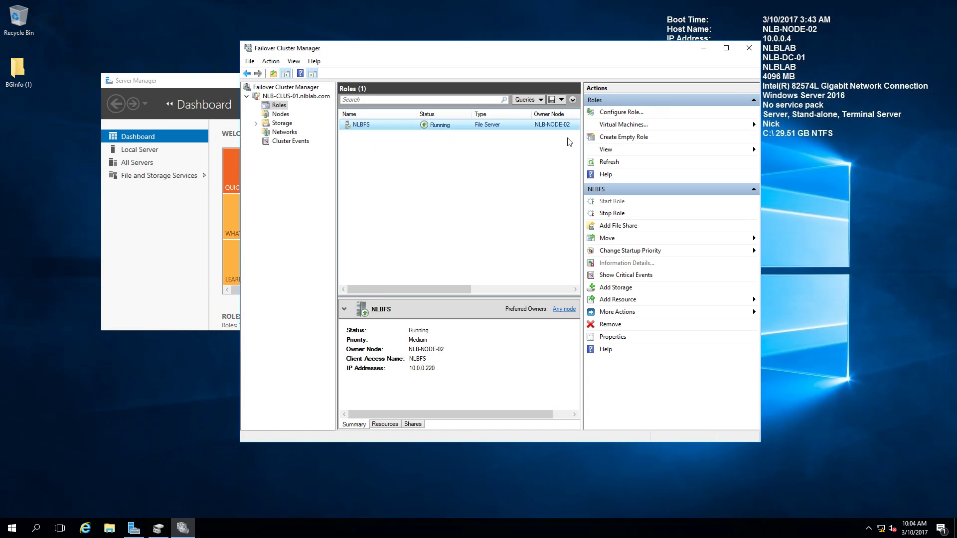